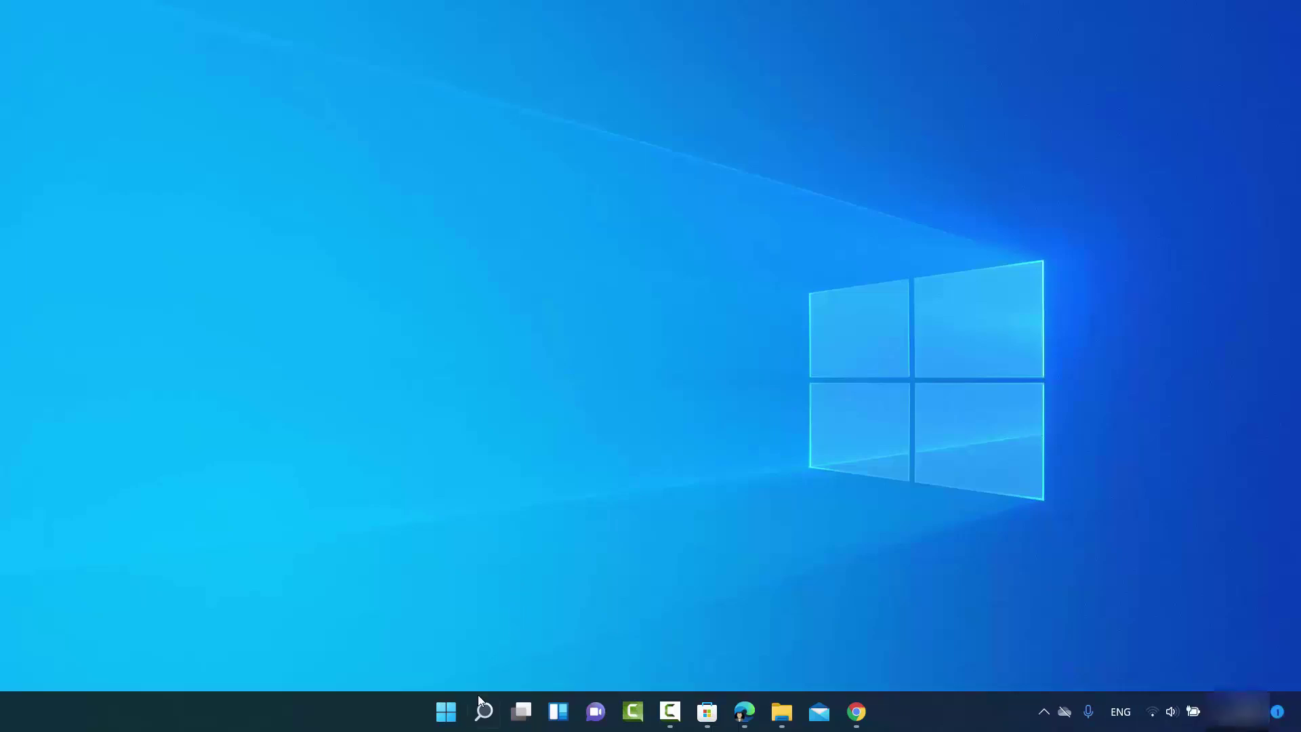
Search Windows for "connect" to check whether the Connect app is installed, and close the search.
mouse_move(482, 711)
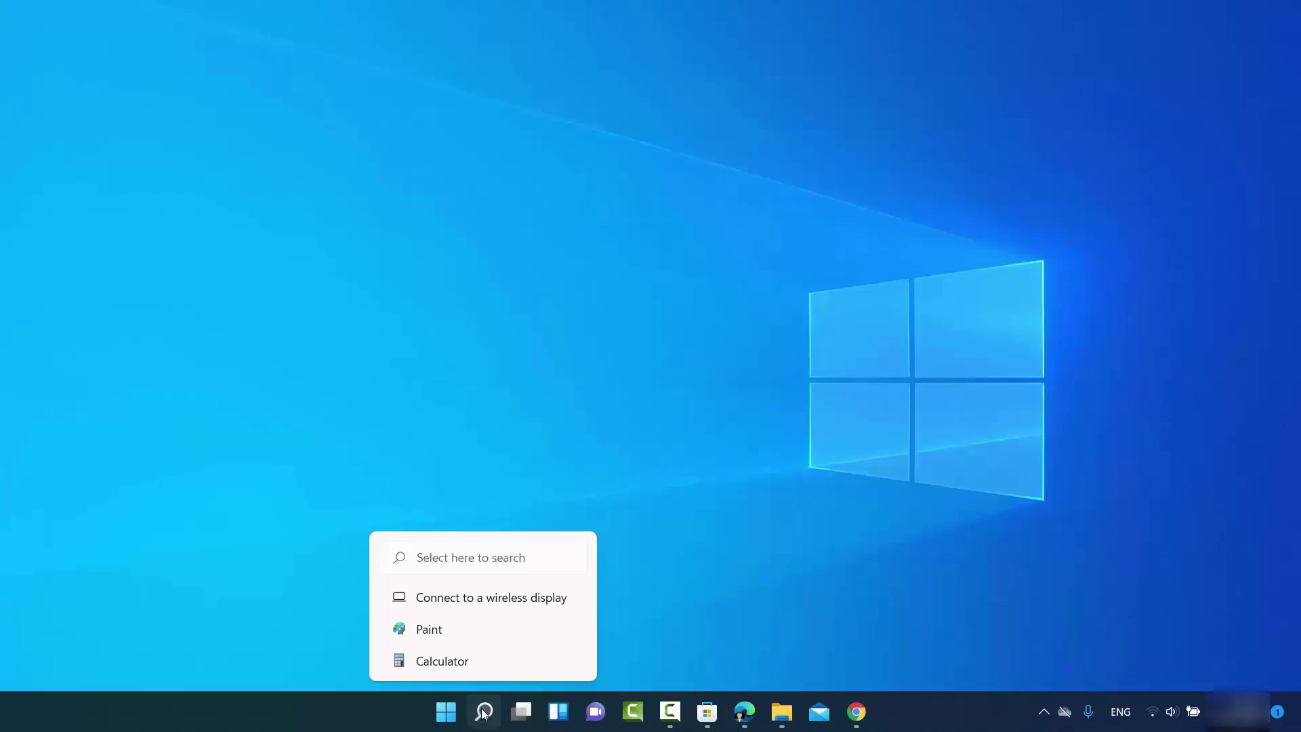
click(483, 711)
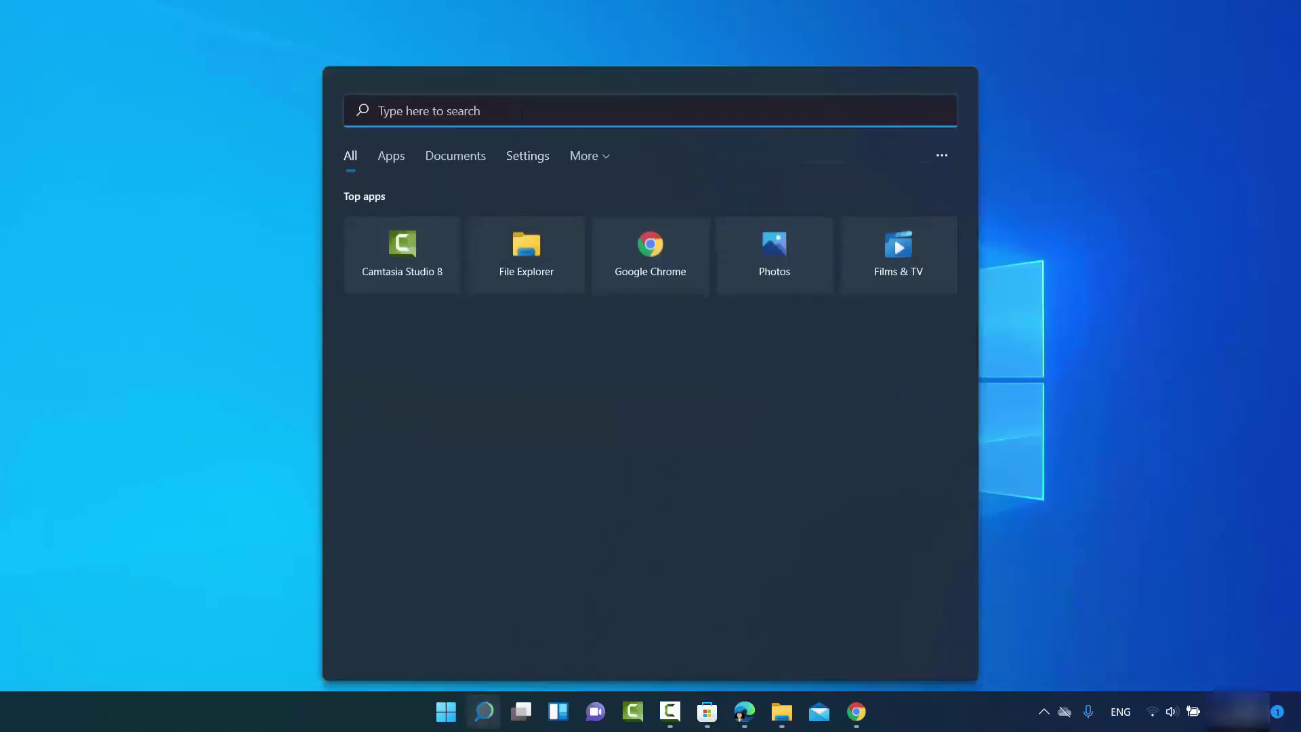
text(co)
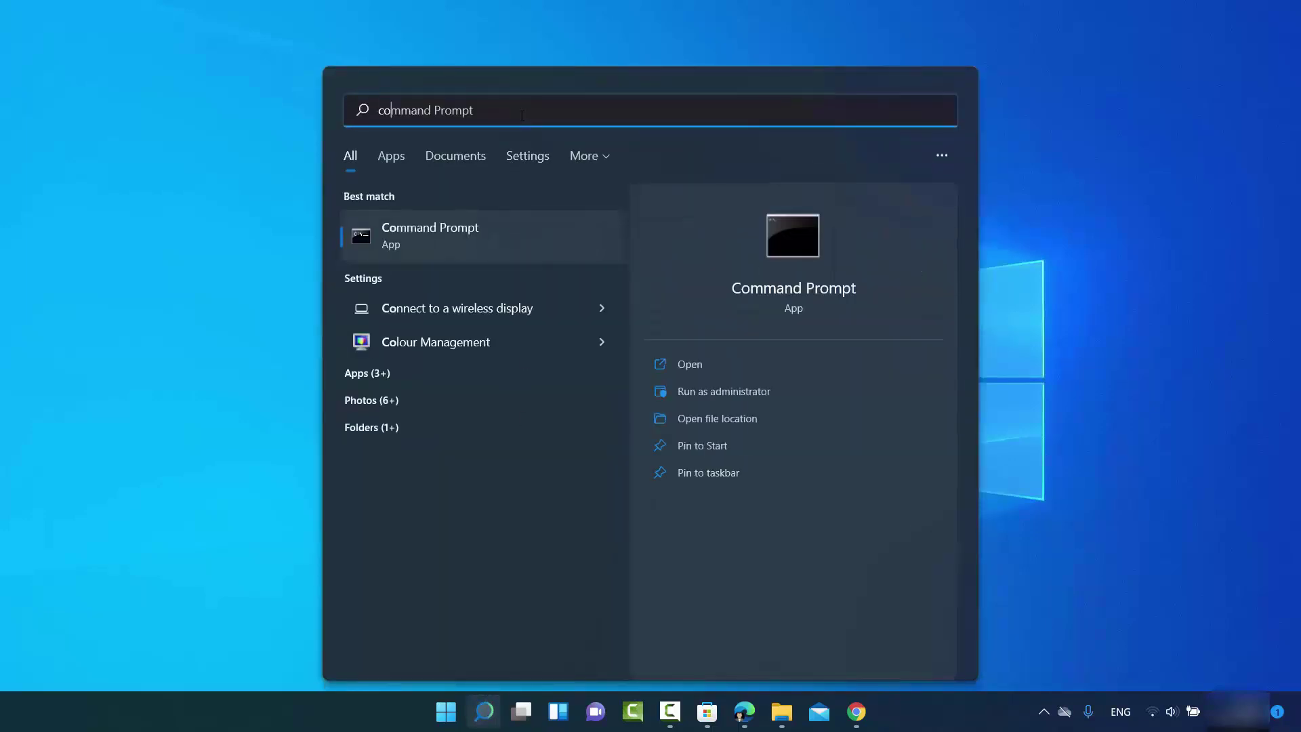
text(nnect)
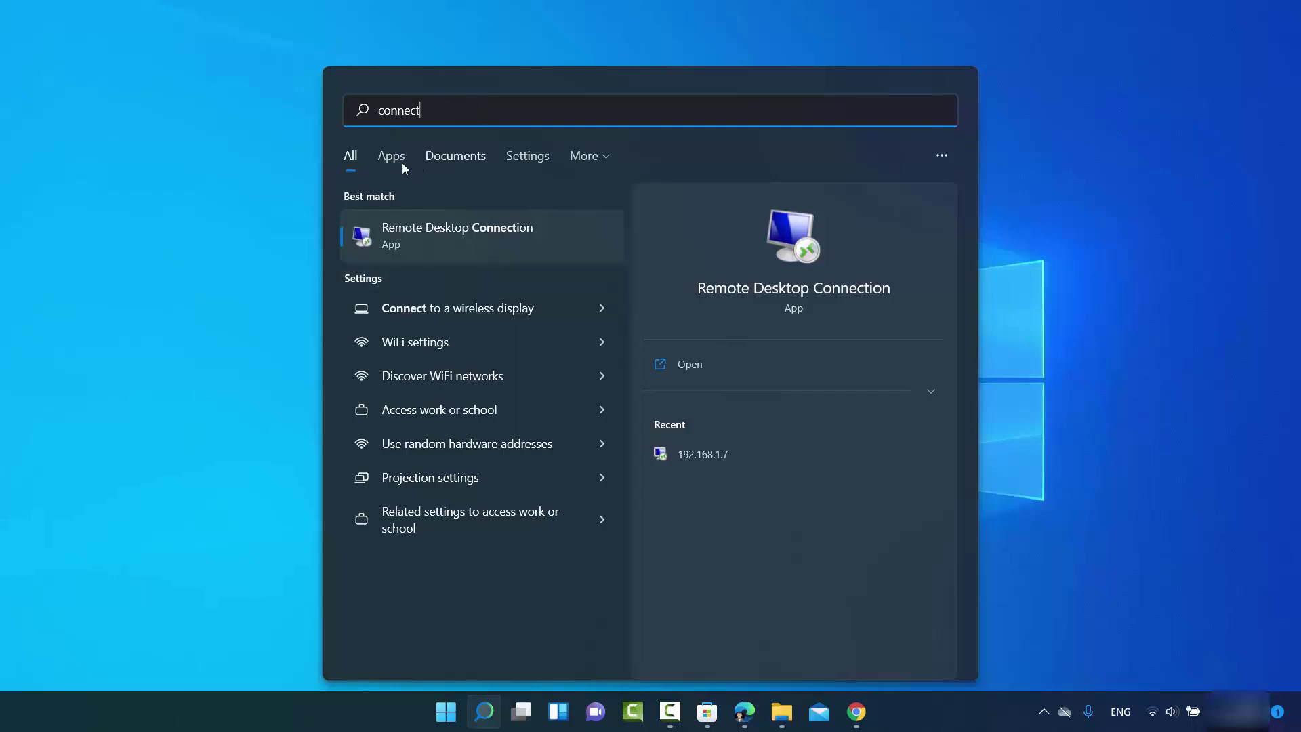
click(258, 294)
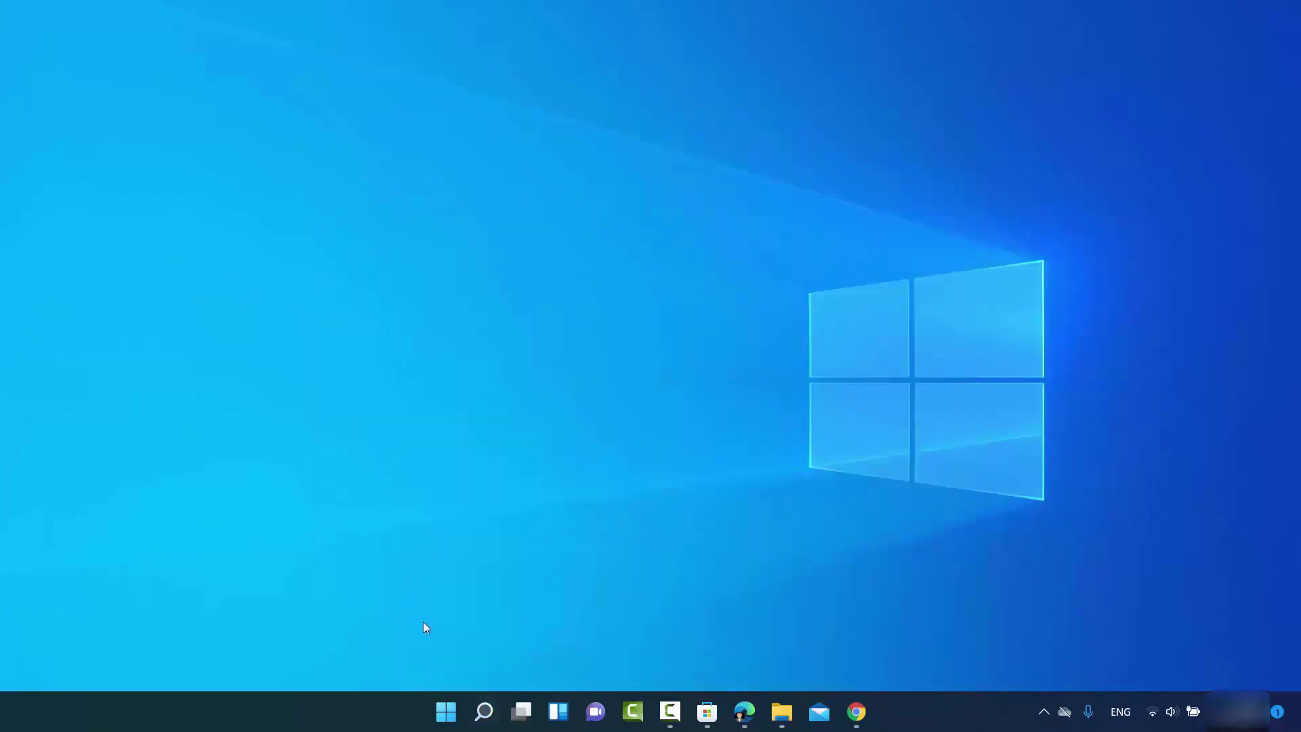
Open Windows Settings and go to the Optional features page under Apps.
right_click(446, 713)
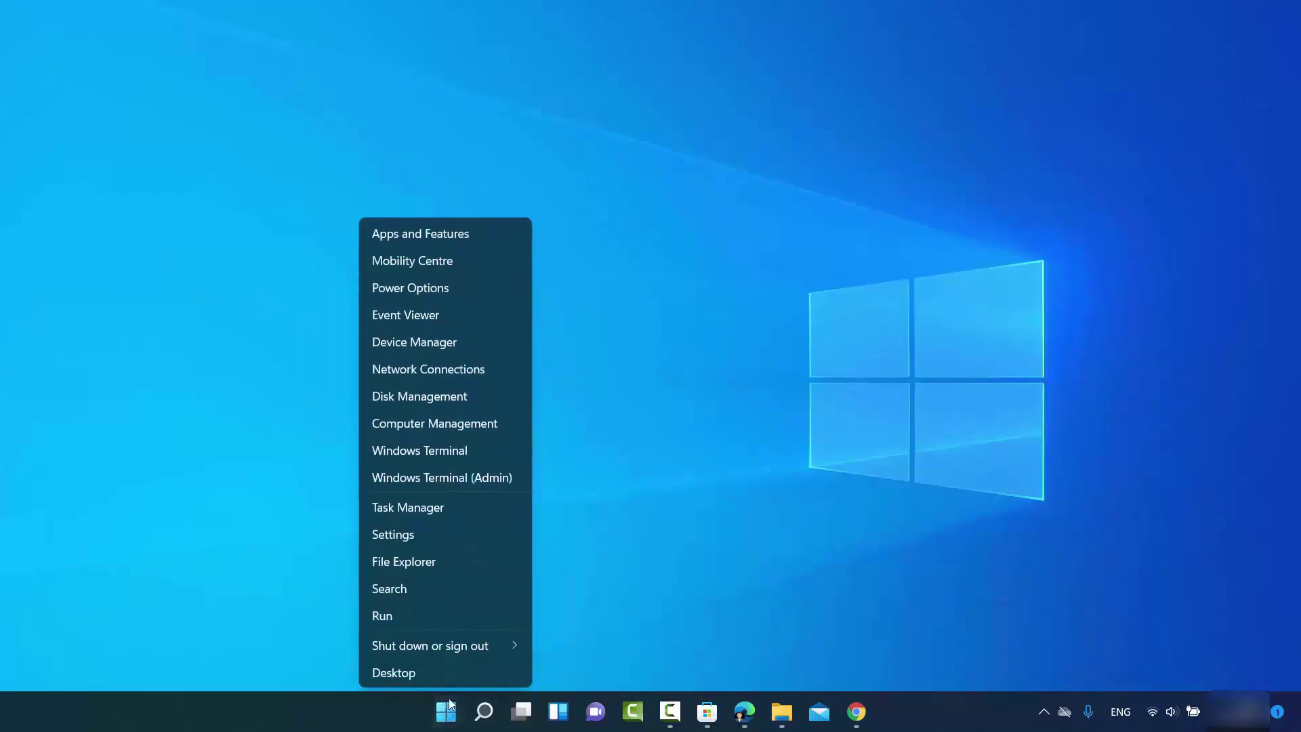
click(409, 545)
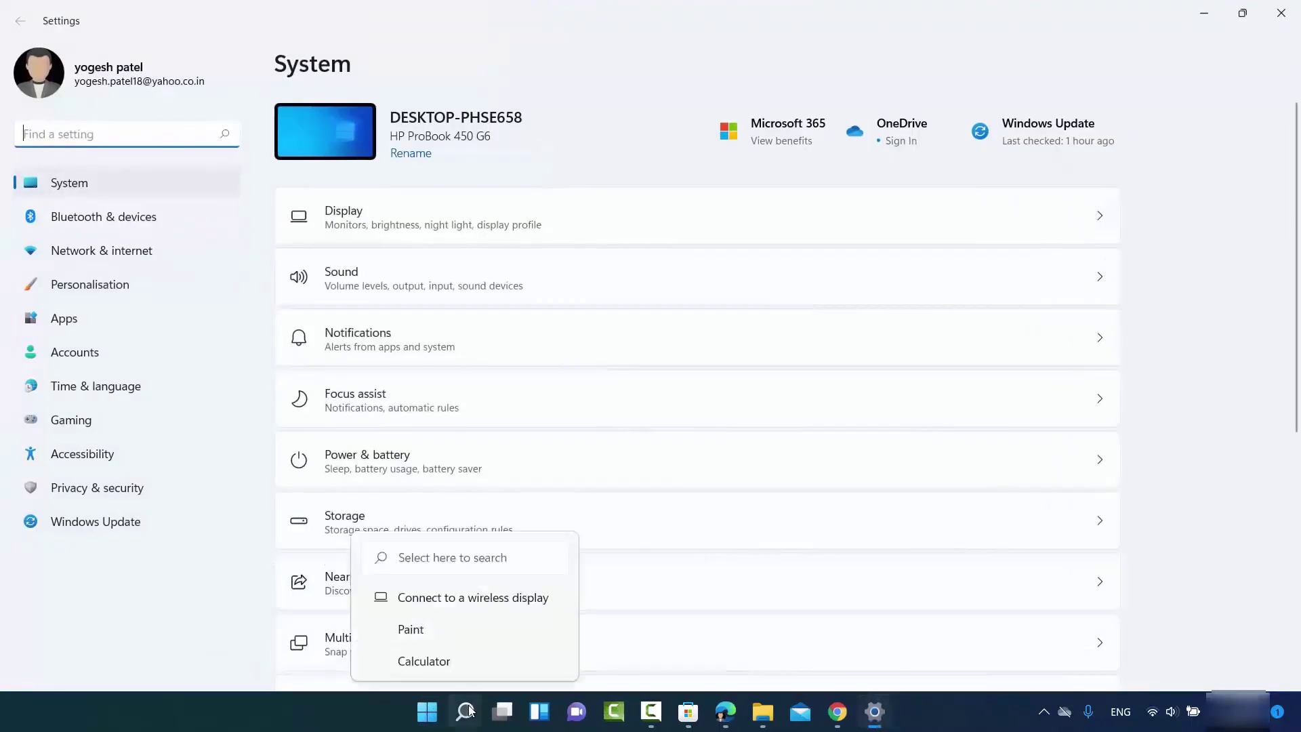
click(467, 708)
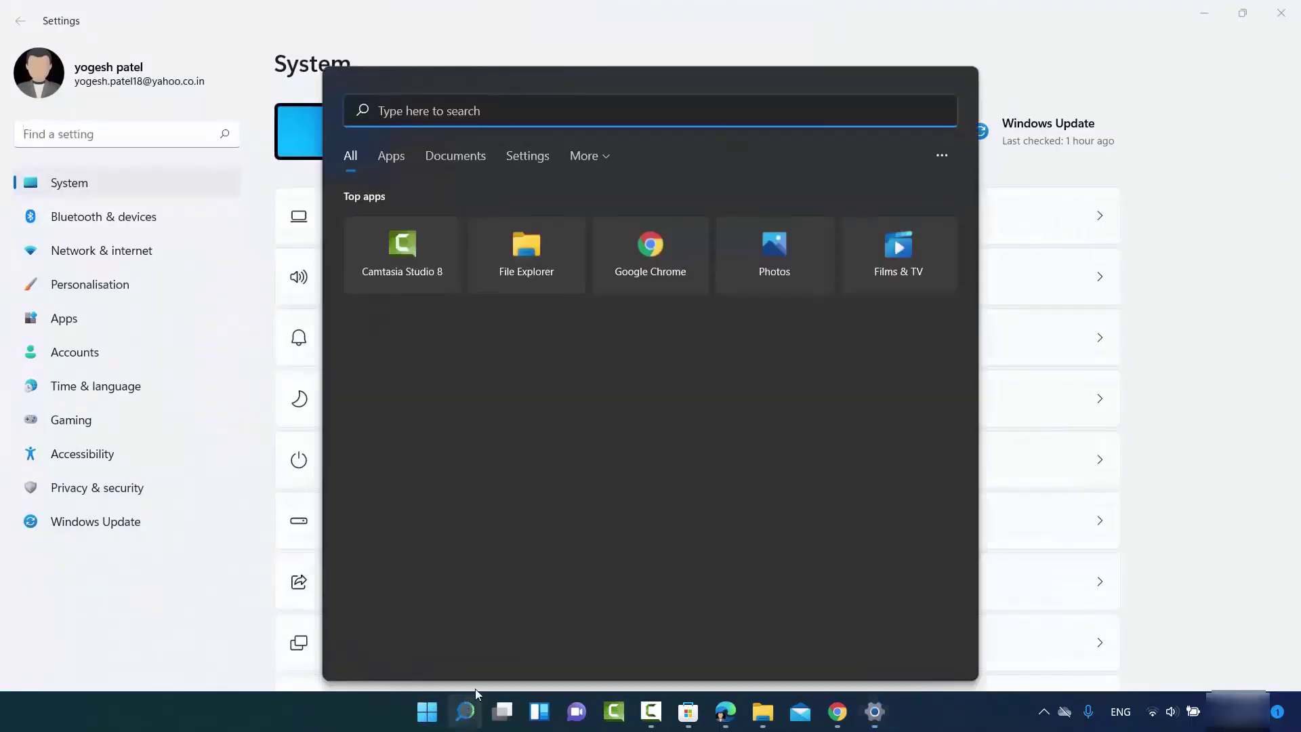
text(settings)
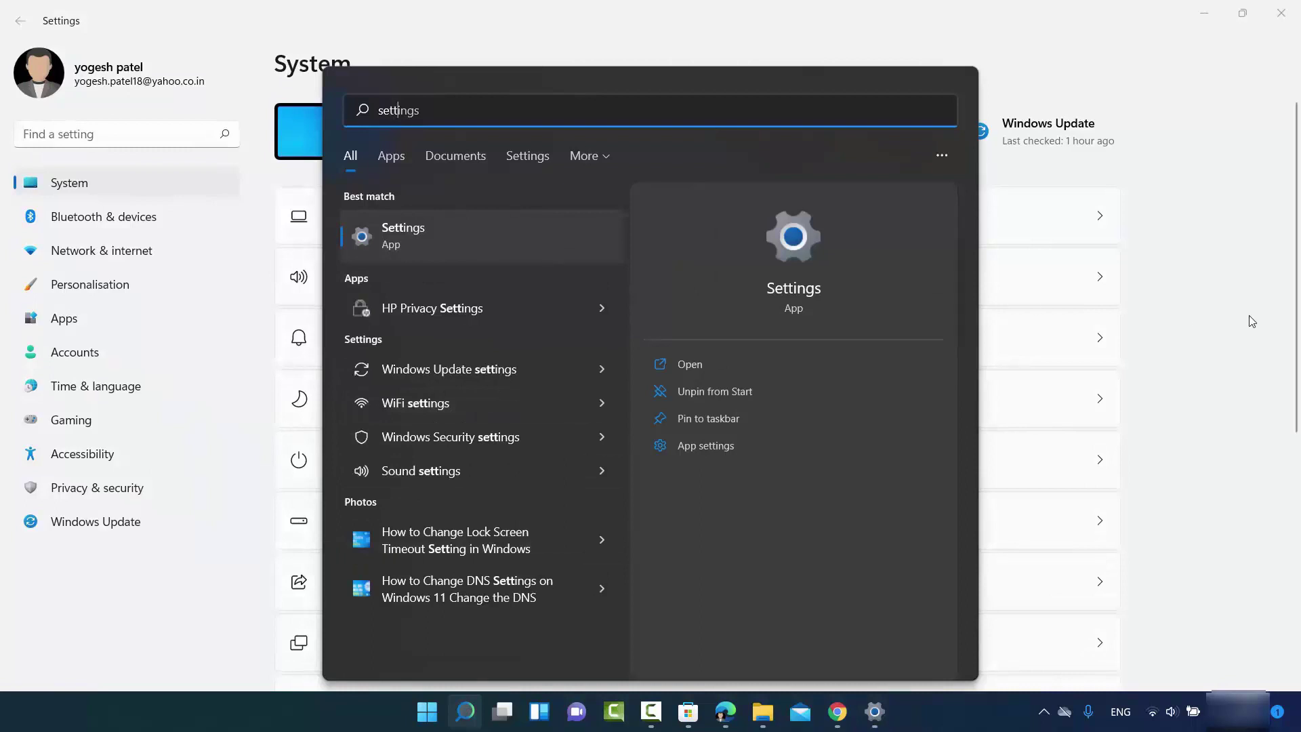
click(484, 240)
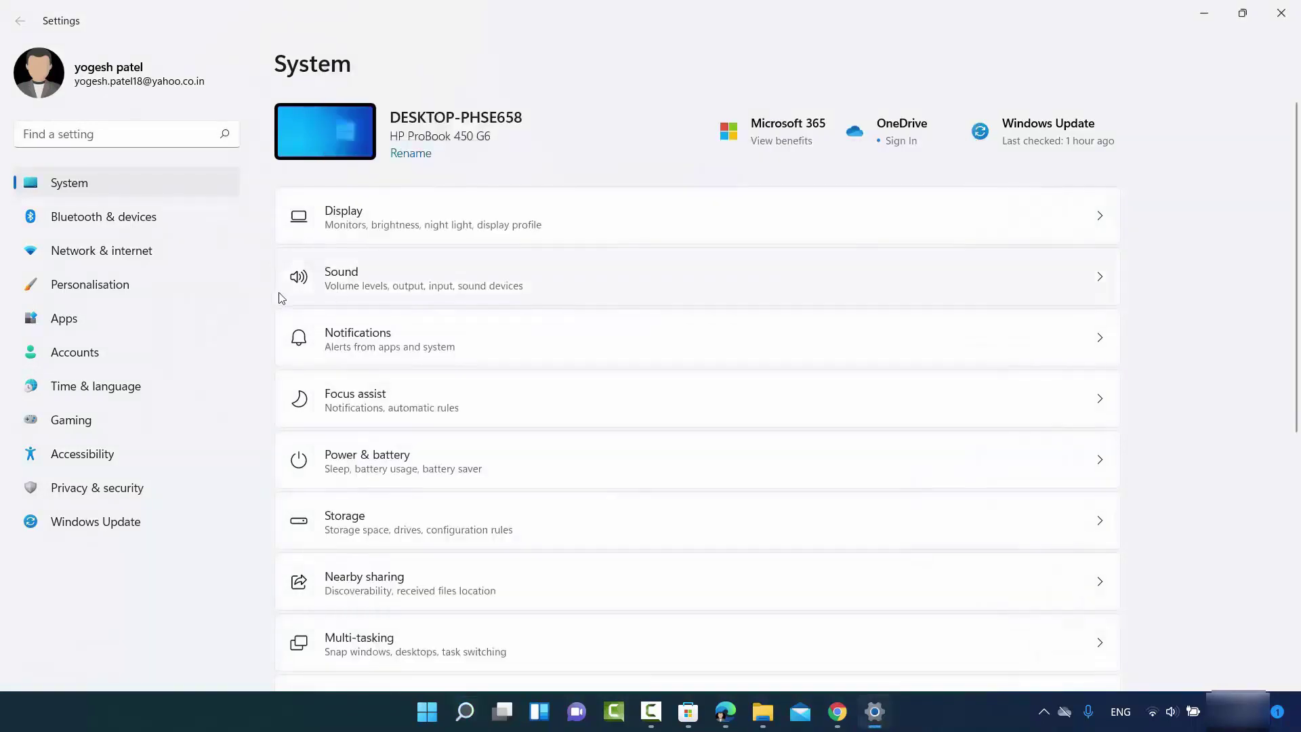
click(68, 319)
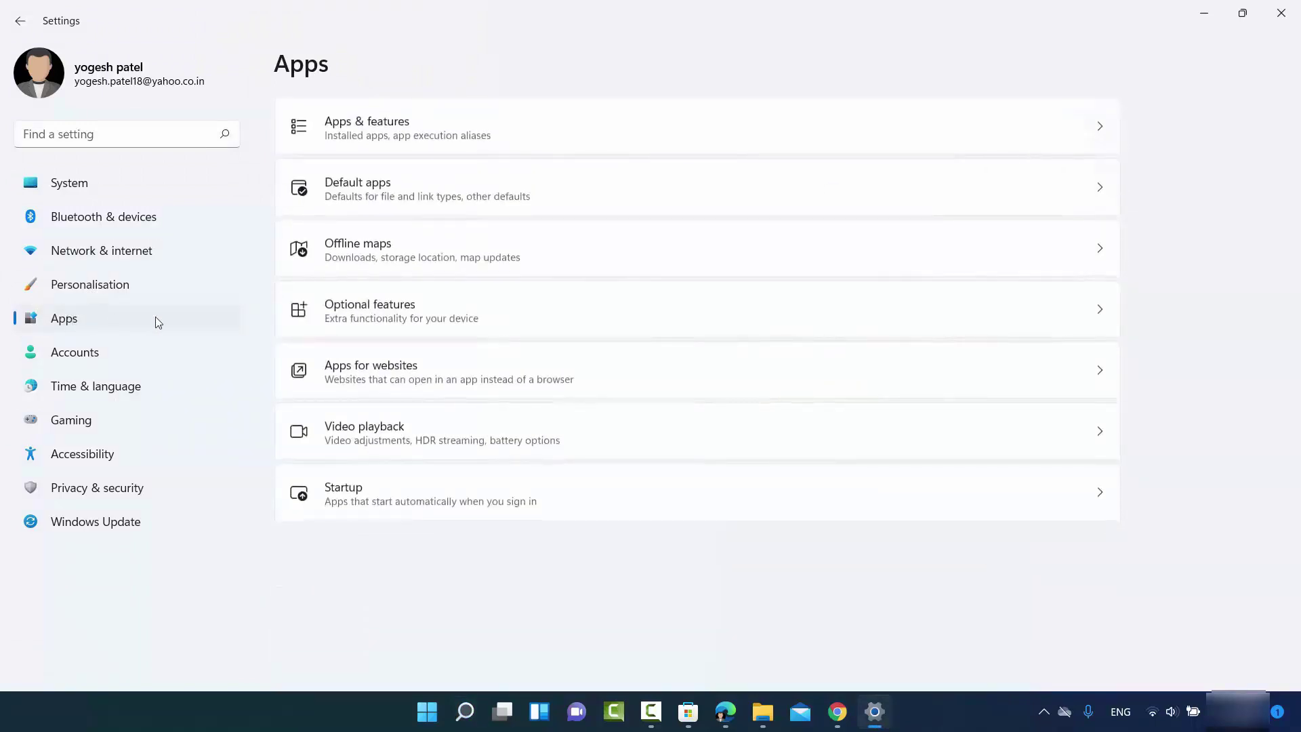
click(360, 320)
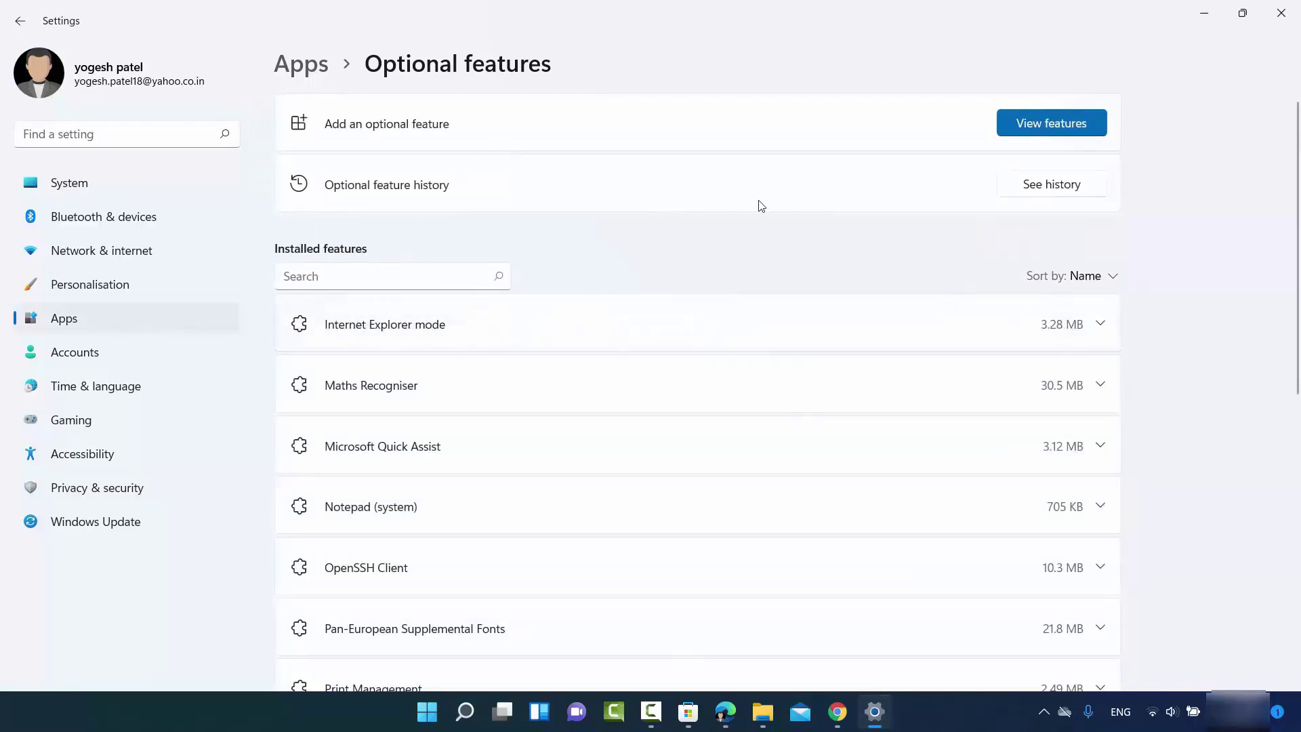
Find the Wireless Display feature by searching the available optional features for "wire", and install it.
click(1029, 123)
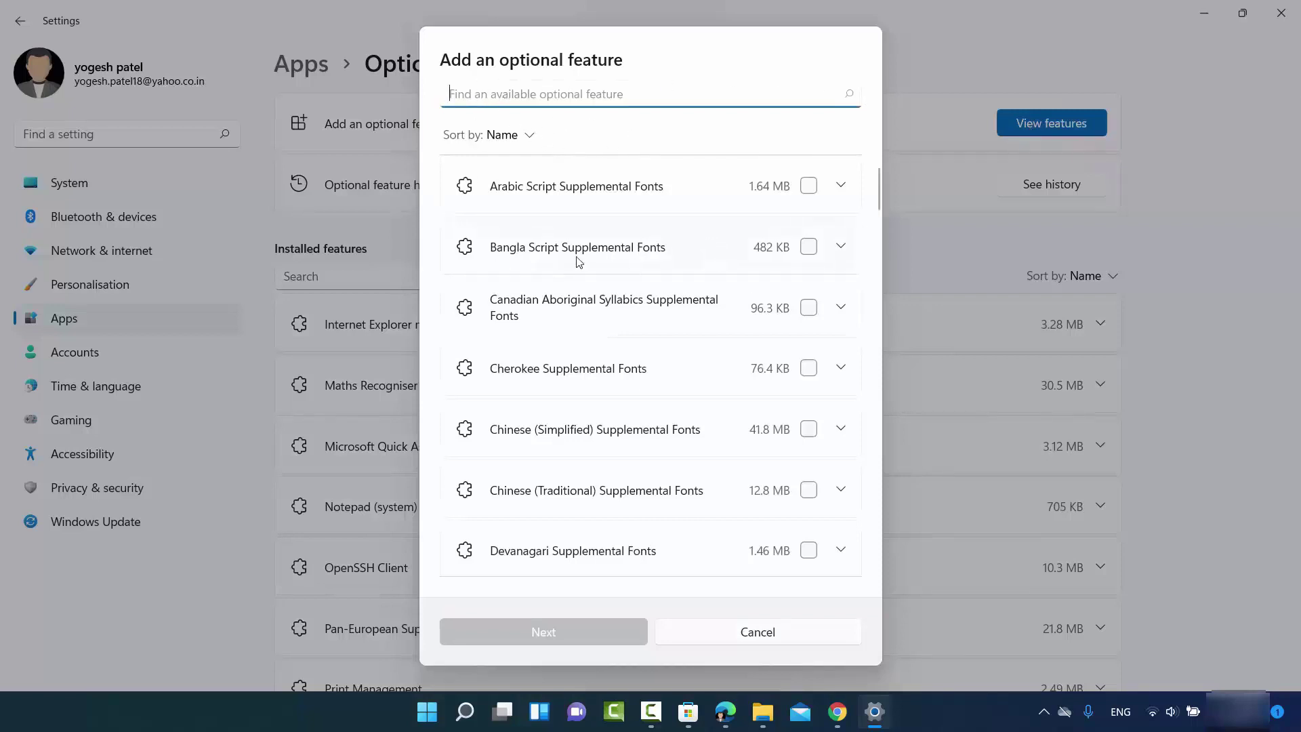
scroll(576, 264, down, 5)
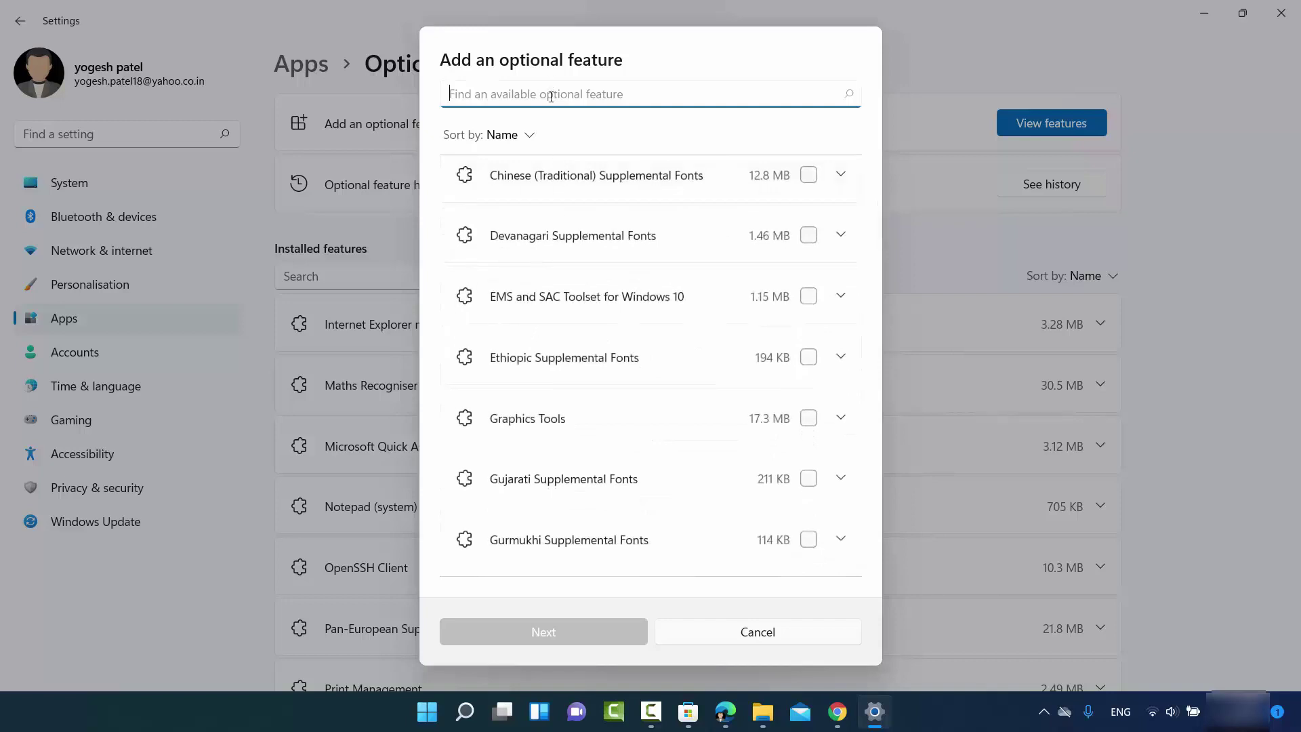
text(wi)
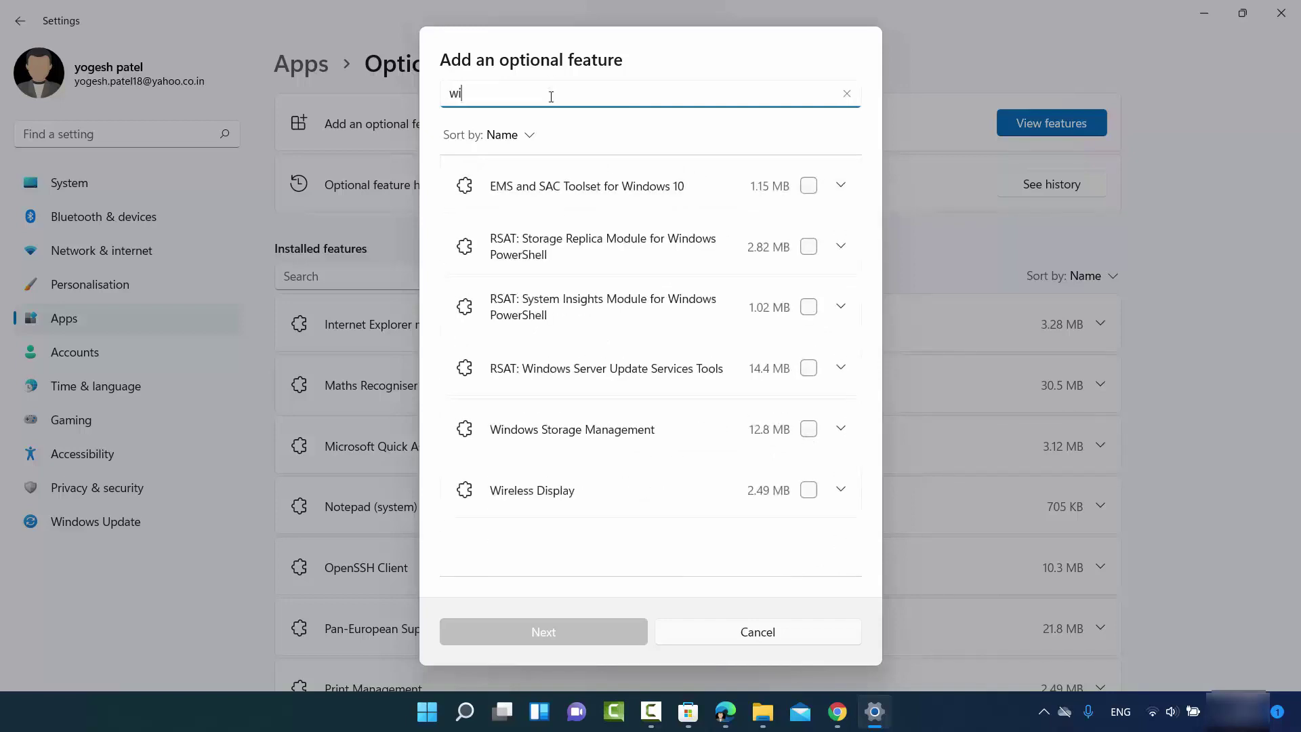
text(re)
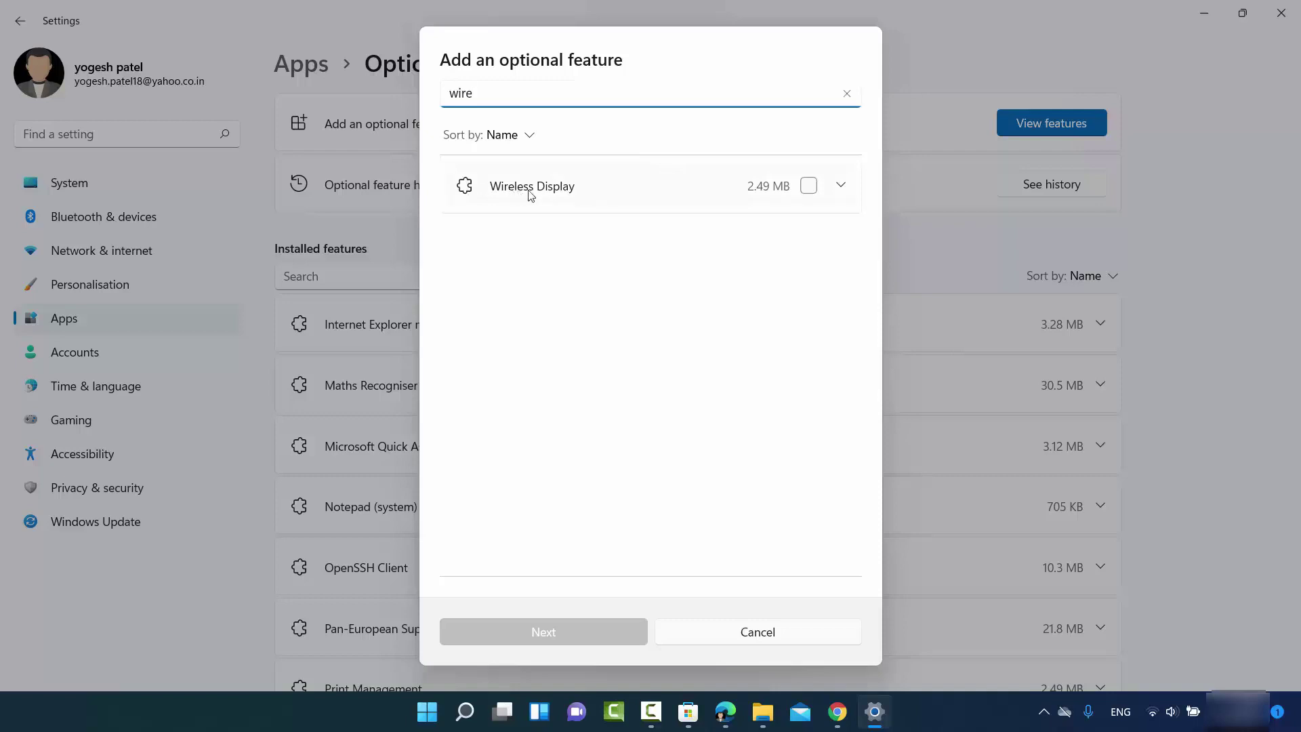
click(809, 189)
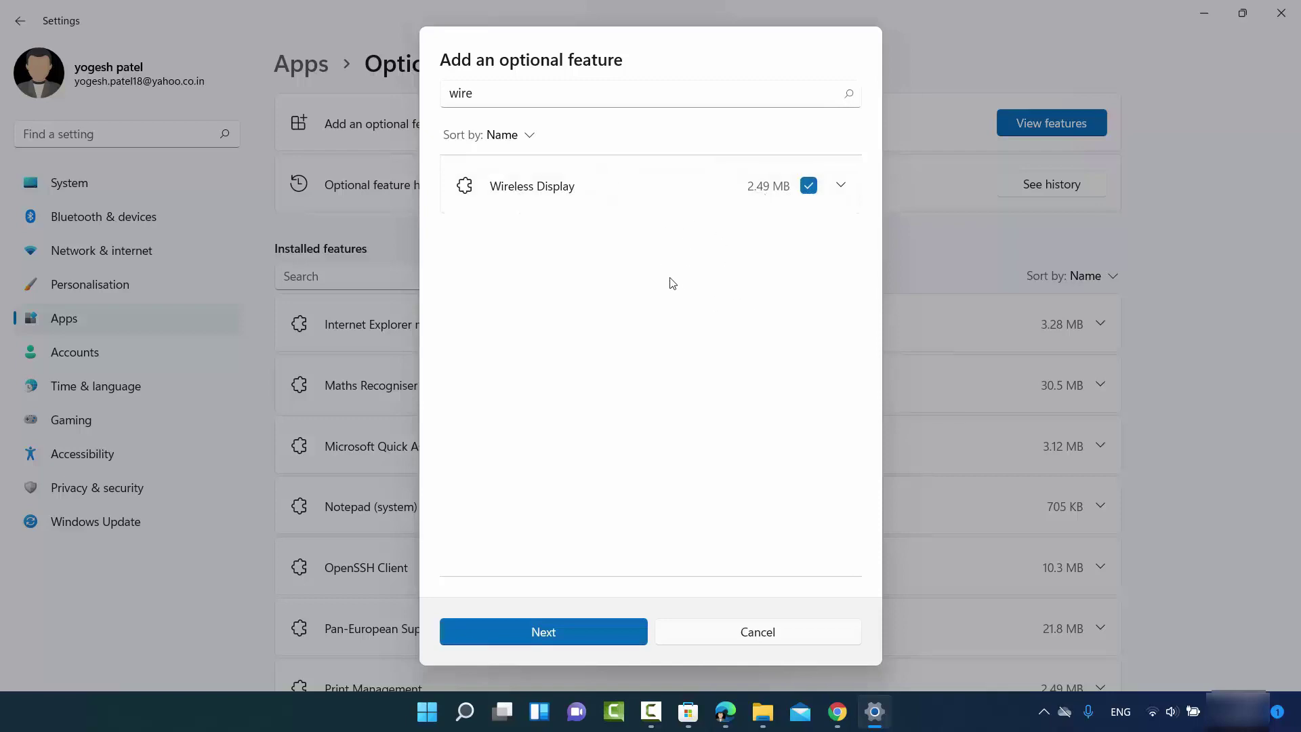
click(567, 630)
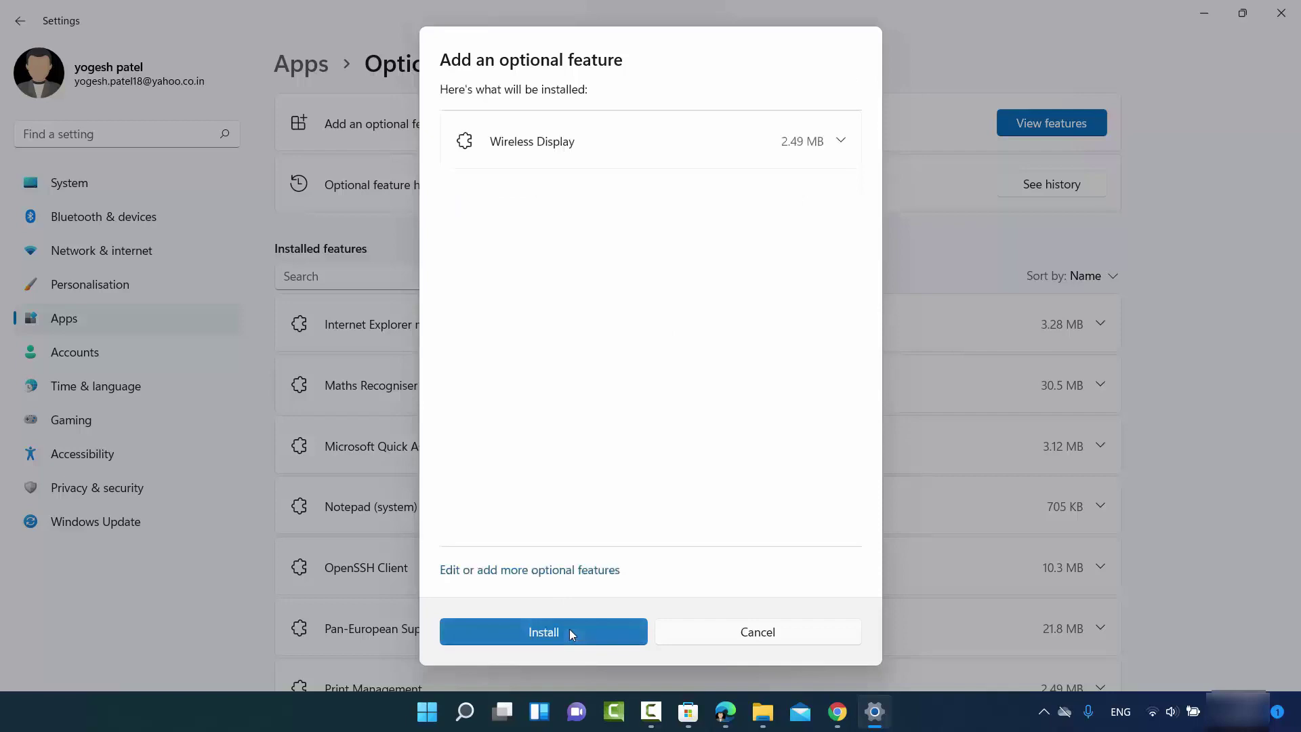
click(569, 631)
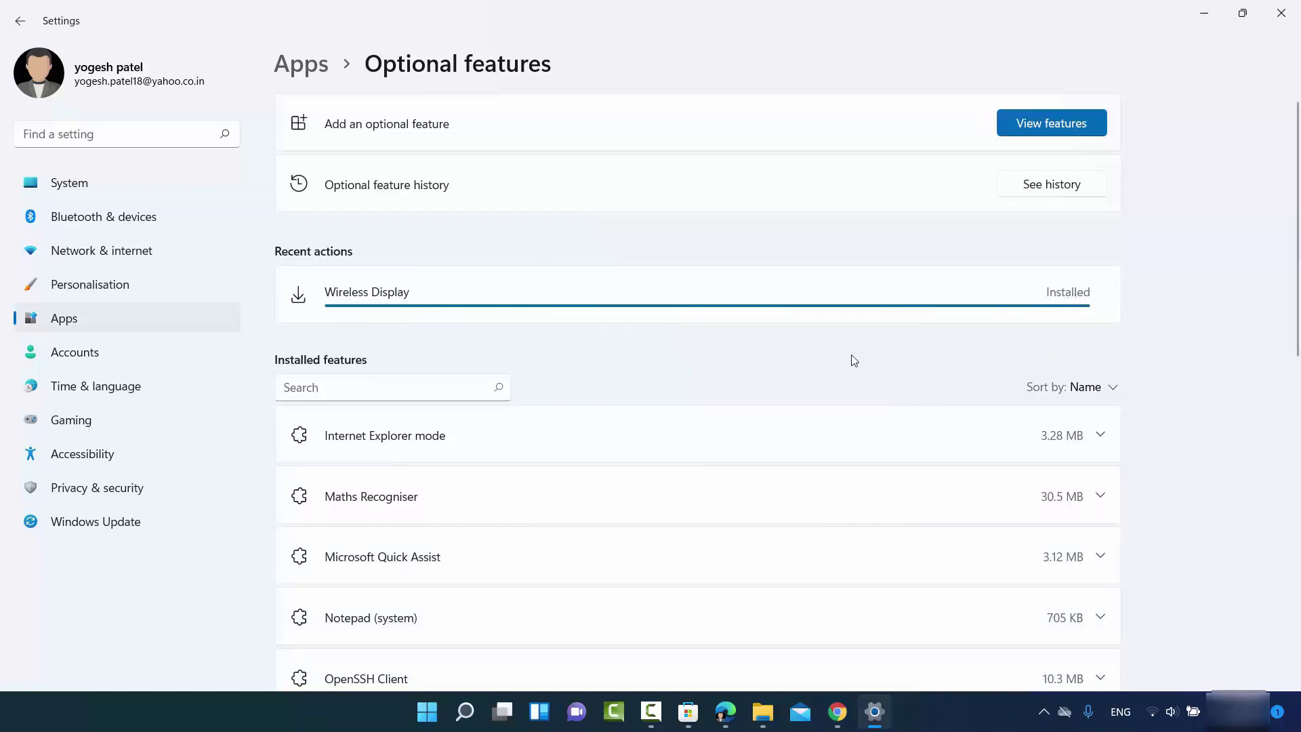
Look for Wireless Display among the recent actions and installed features, and close Settings.
scroll(736, 380, down, 10)
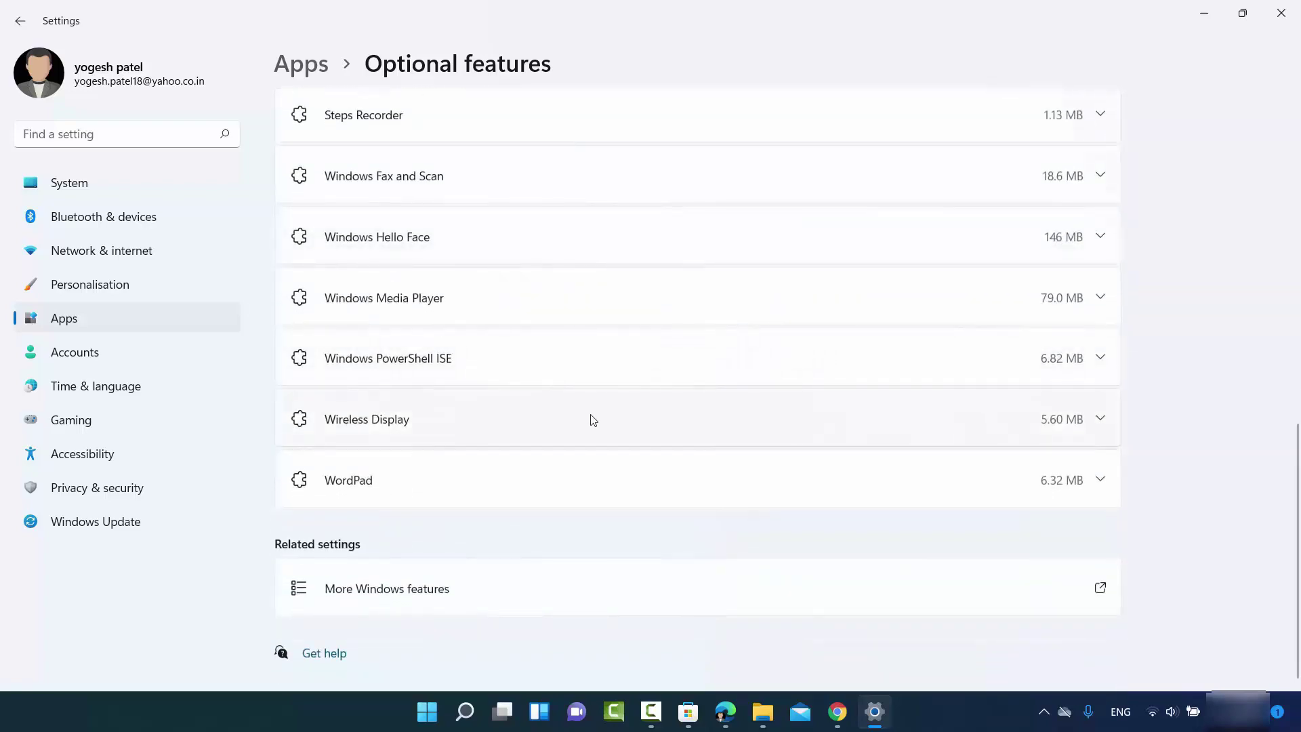
scroll(590, 420, up, 10)
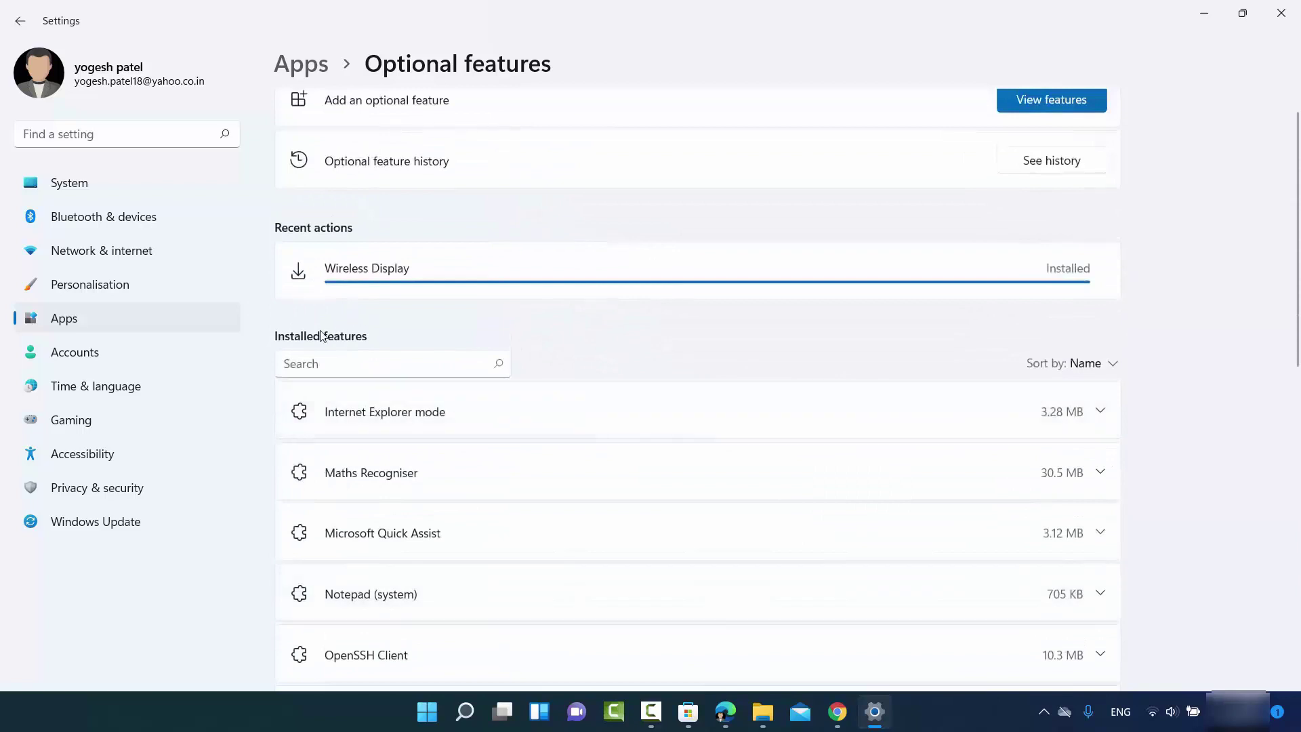
scroll(446, 357, down, 10)
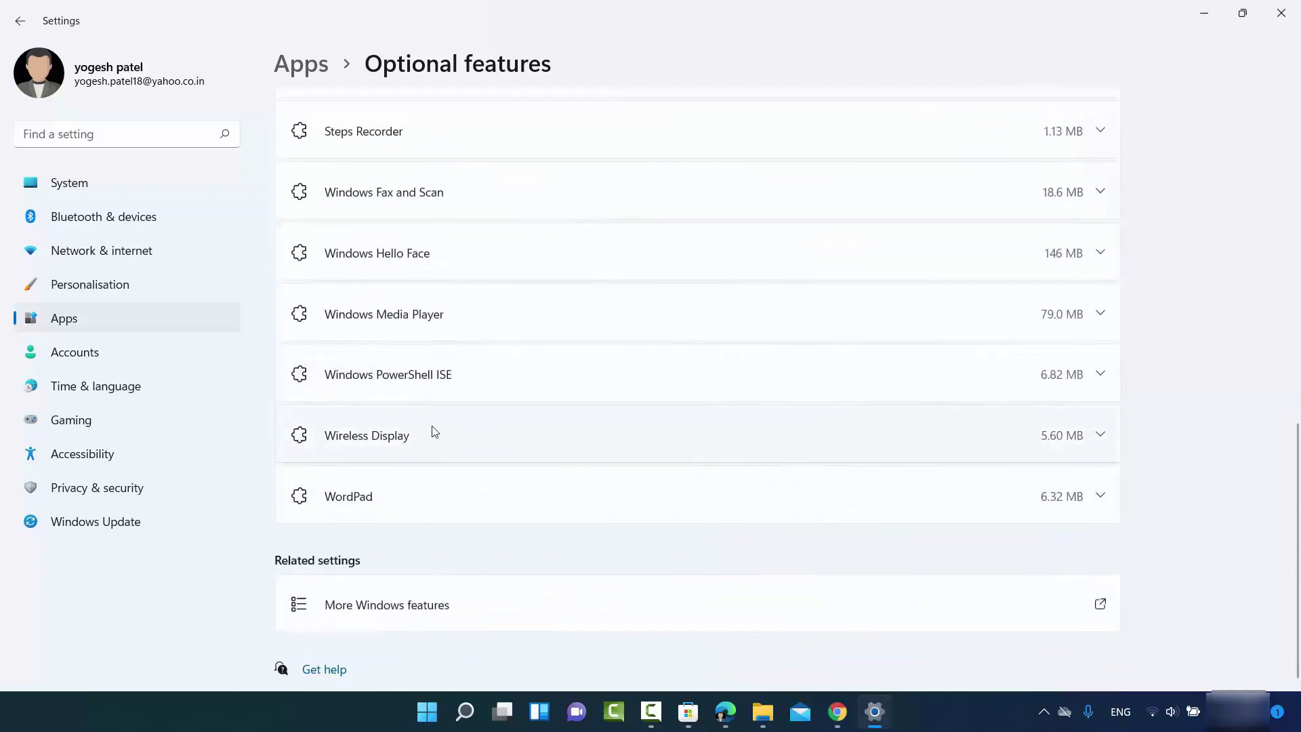
scroll(430, 433, up, 10)
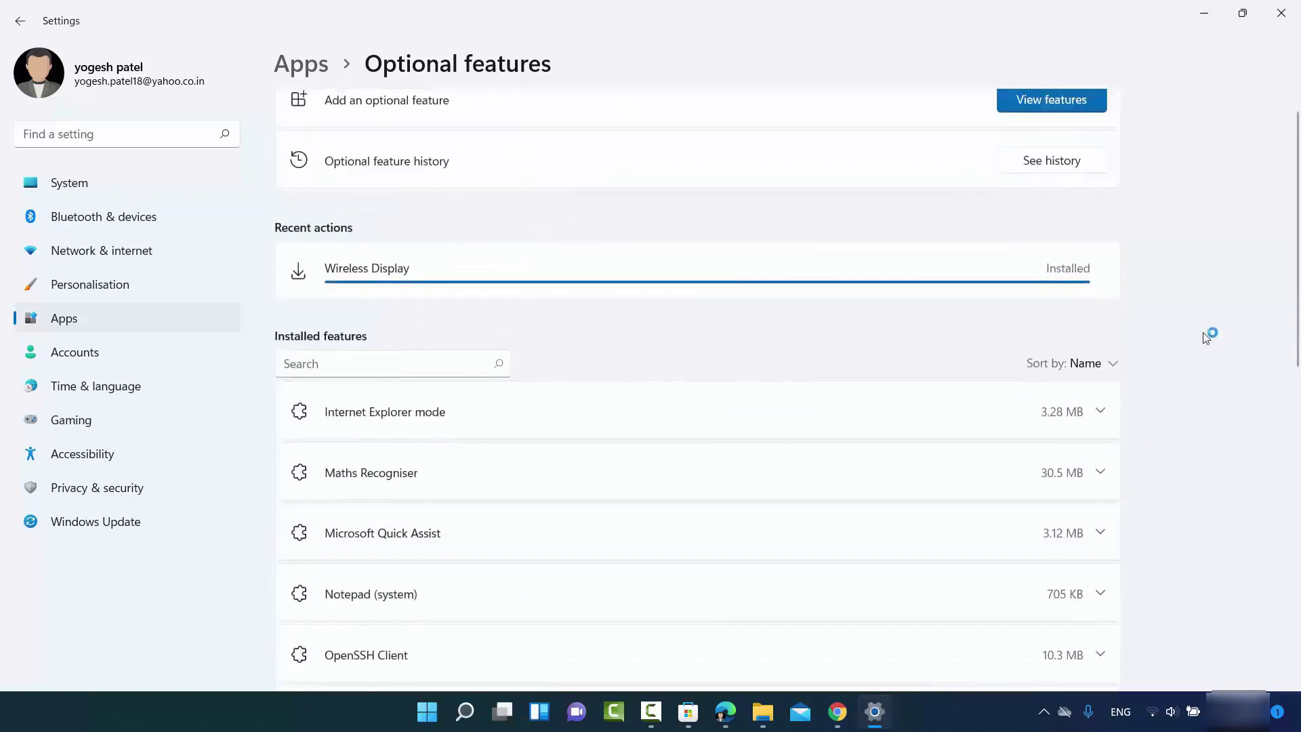
click(1281, 16)
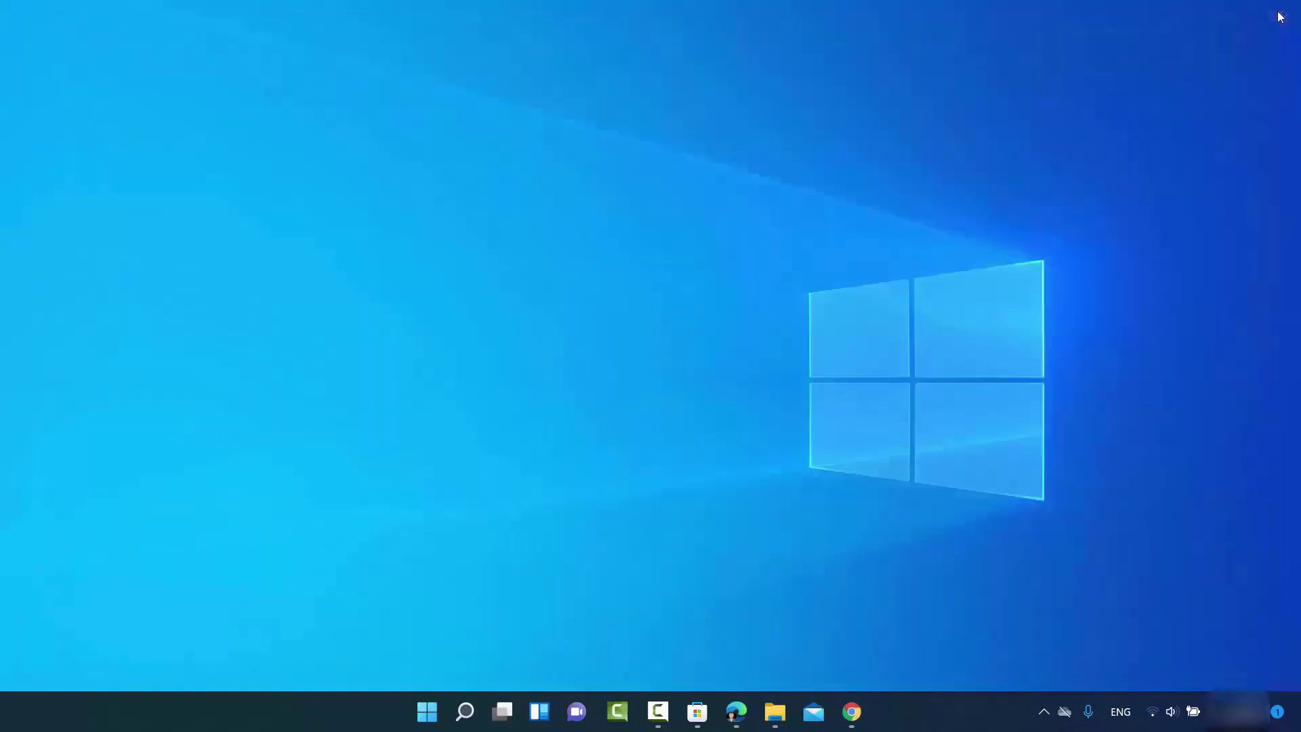
Search Windows for "connect", launch the Connect app and reposition its window on the desktop.
click(483, 711)
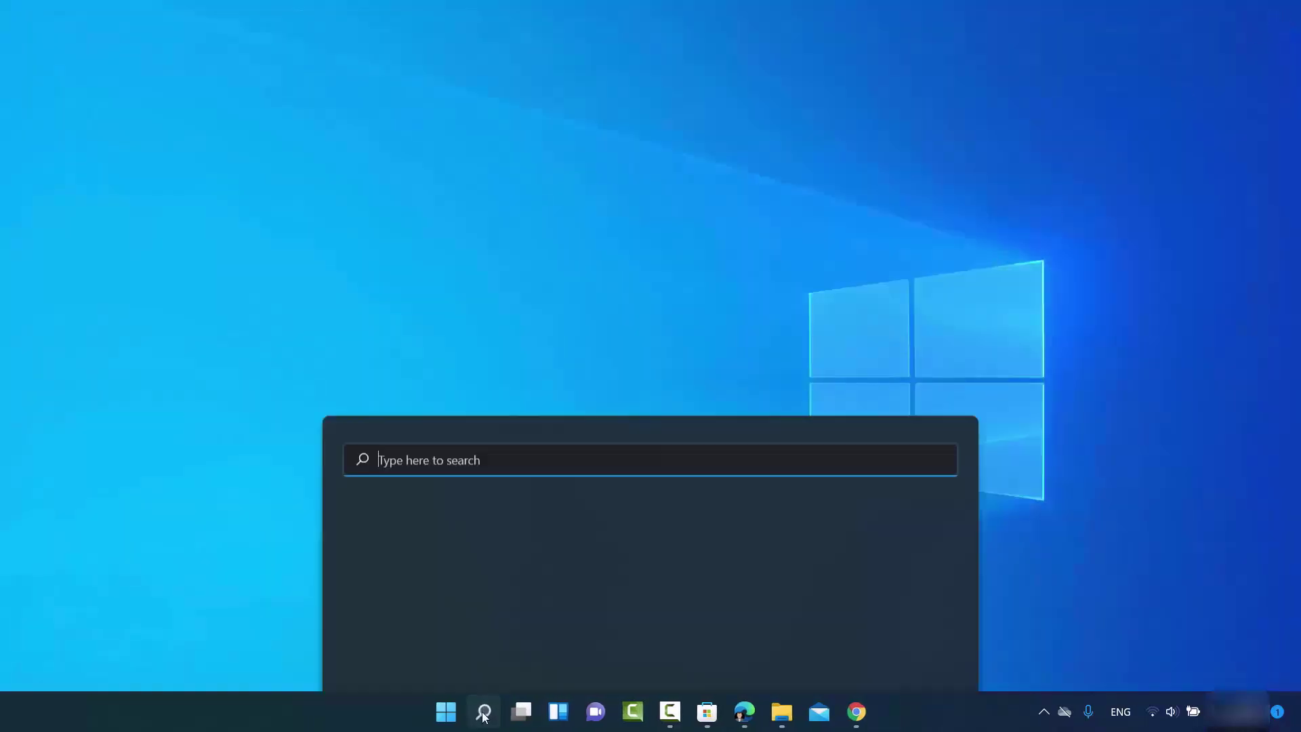
text(co)
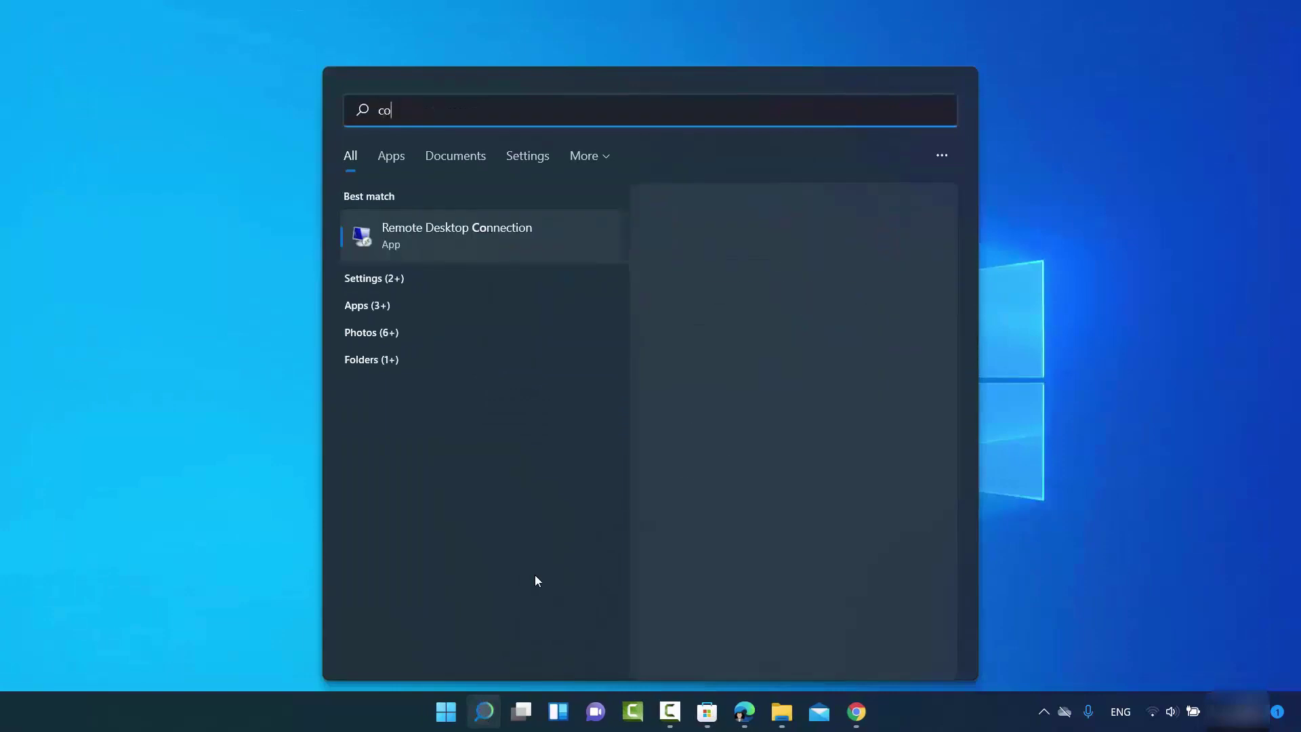
text(nnect)
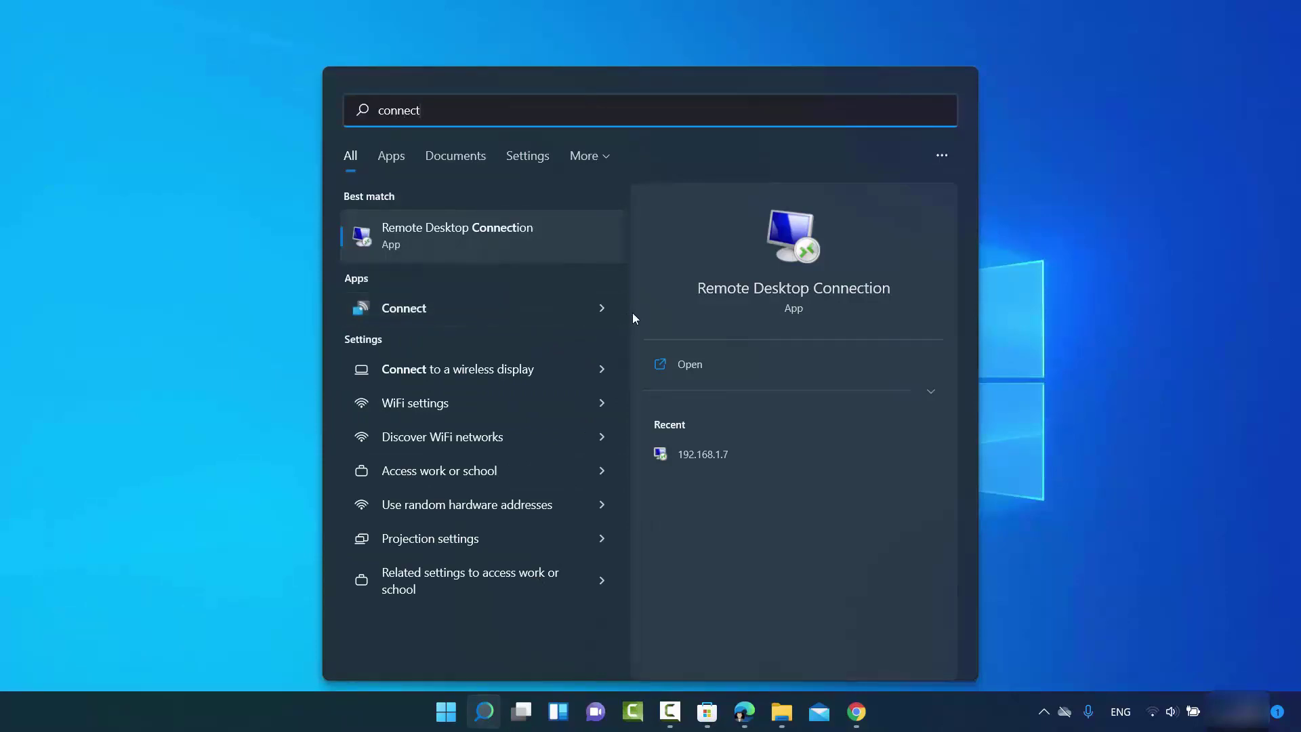
click(602, 309)
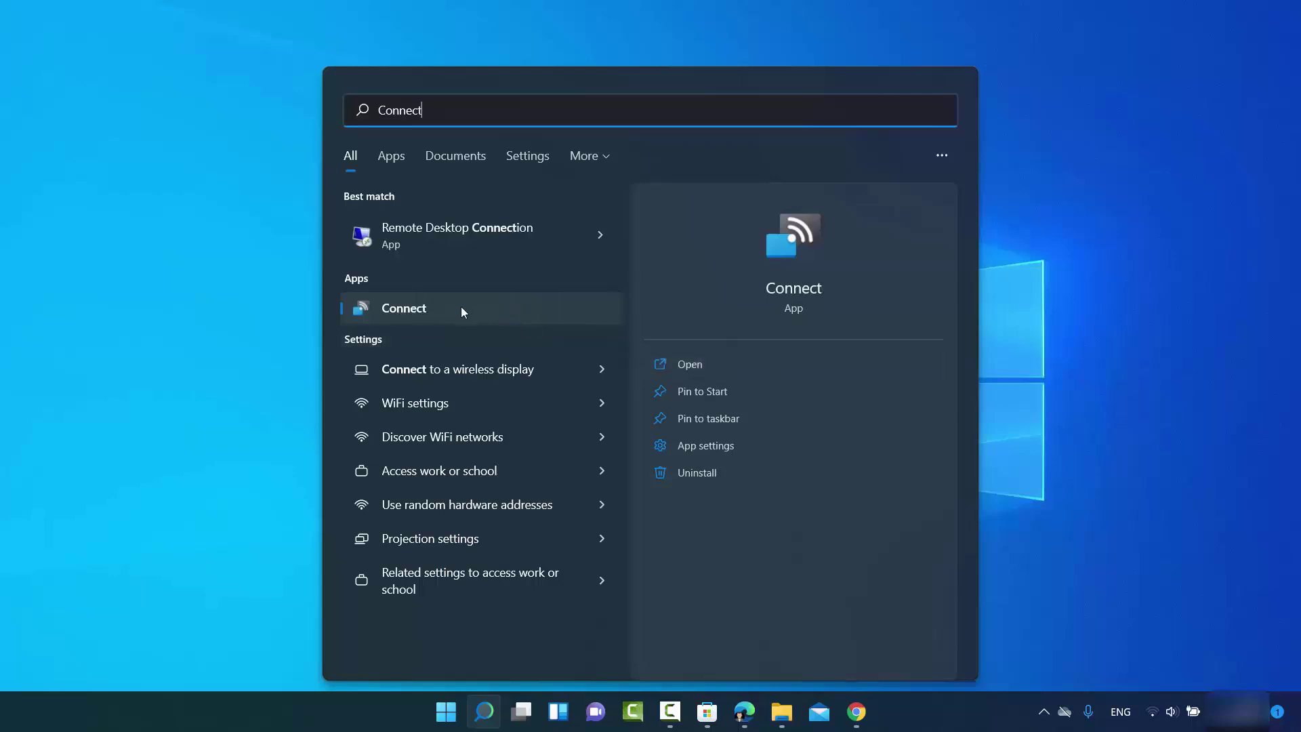
click(478, 311)
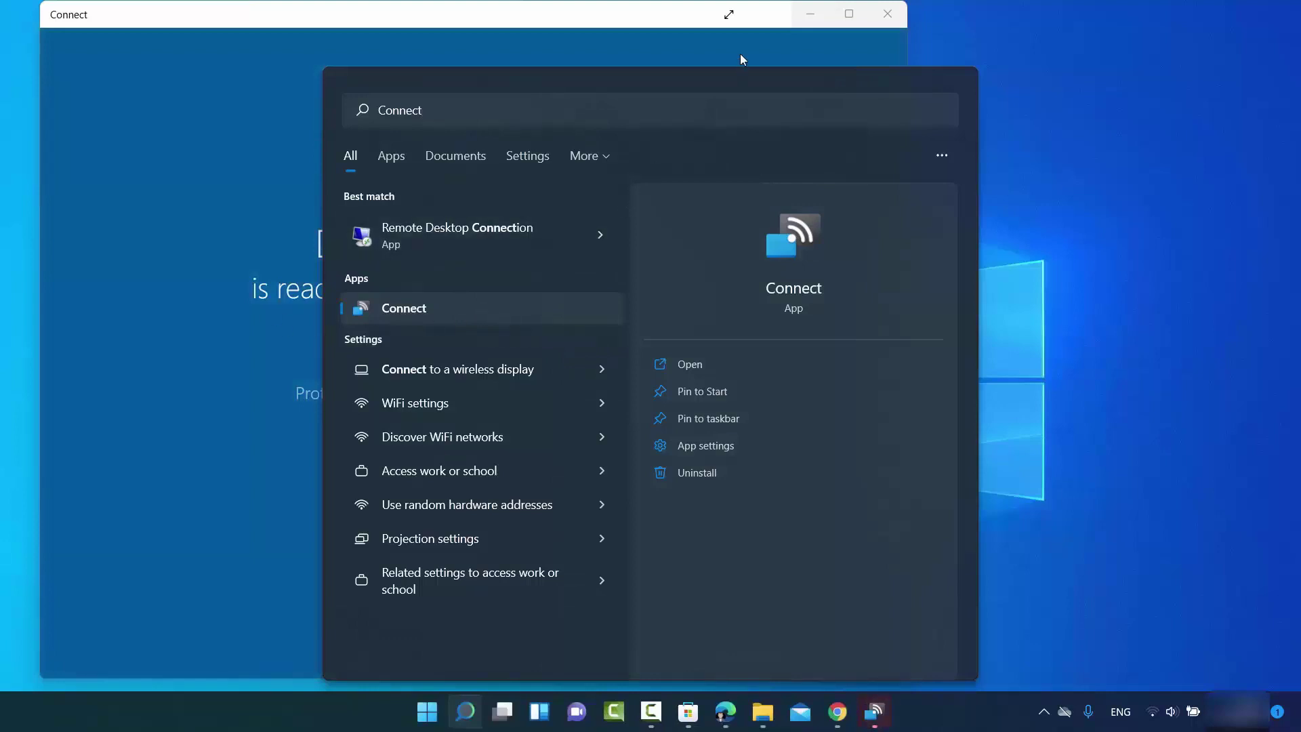
click(746, 38)
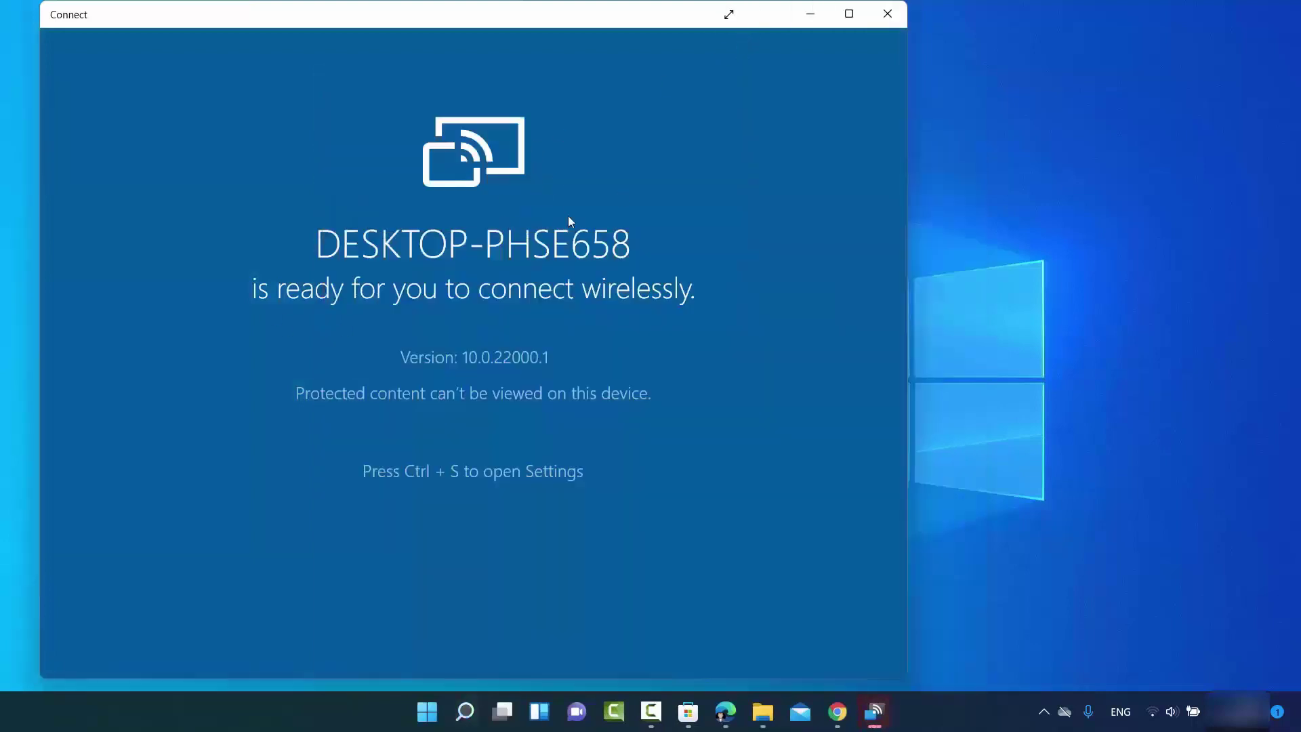
drag(520, 23, 641, 25)
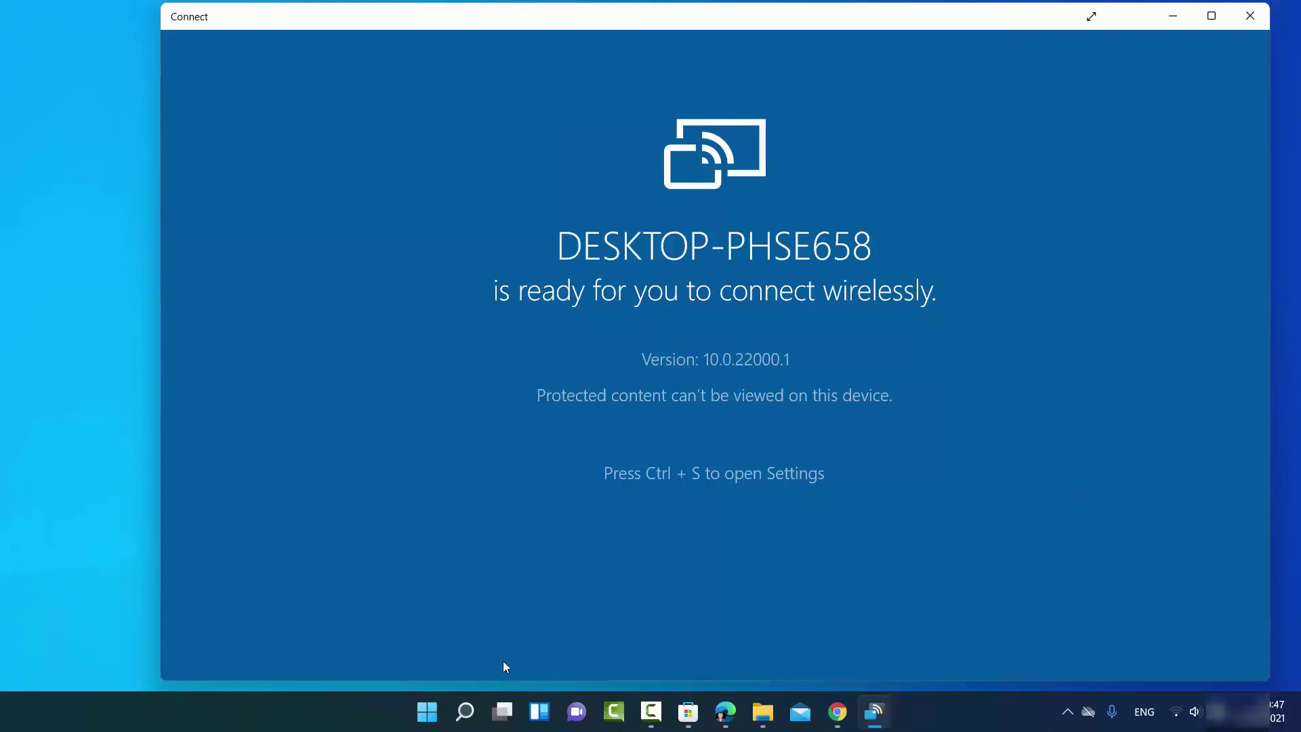
Search Windows for "projection" and open the Projection settings.
click(466, 712)
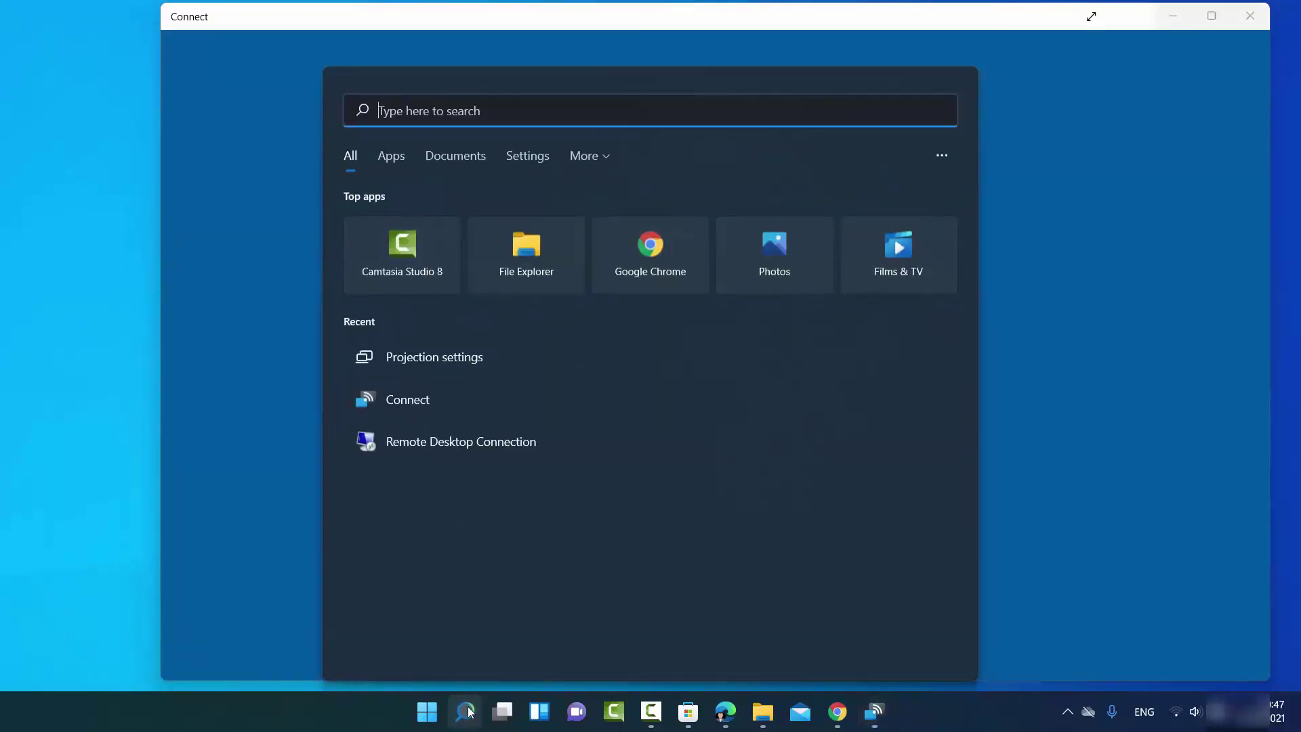
text(projection)
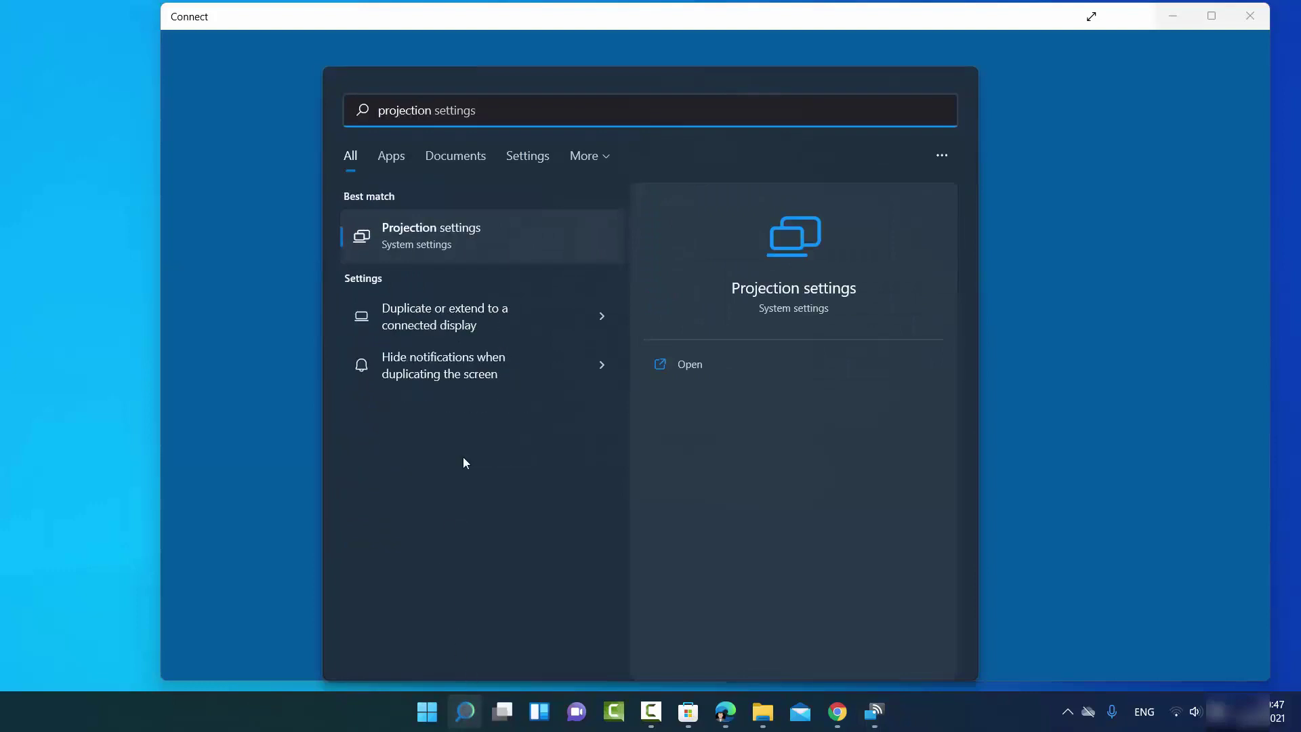
click(421, 235)
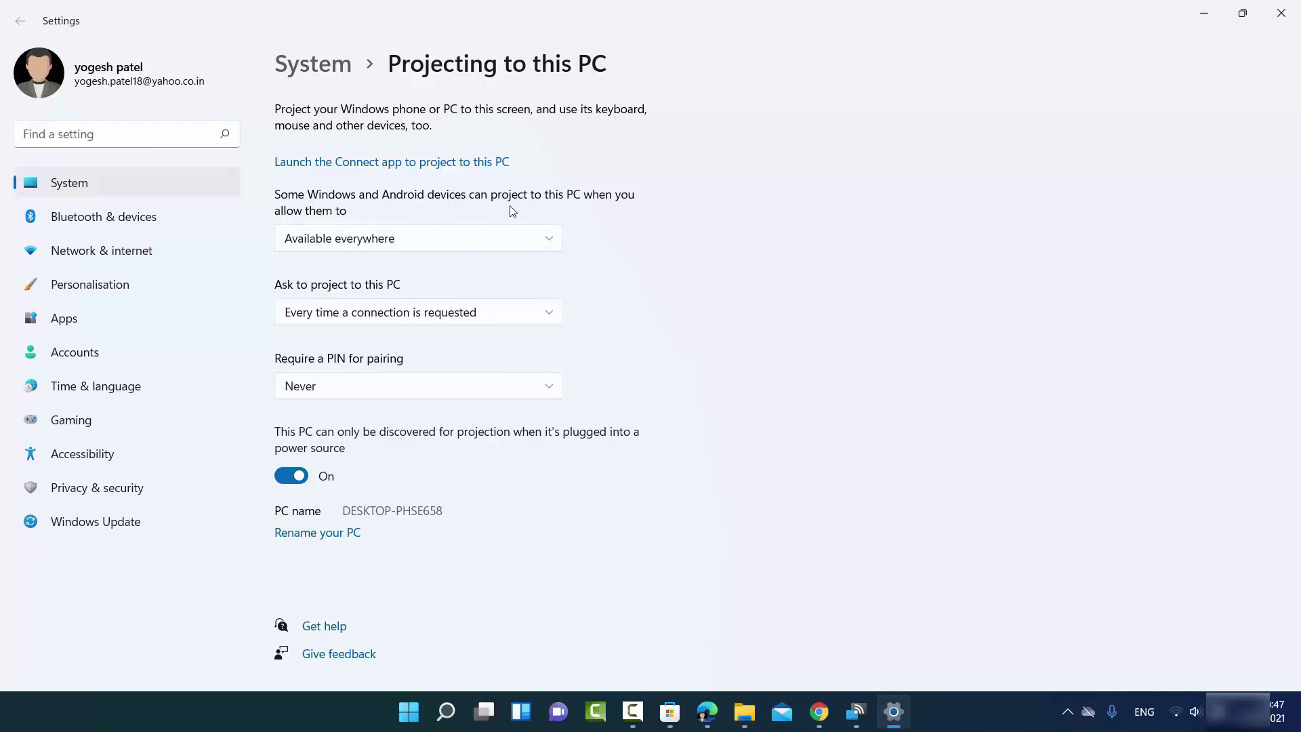
Review the availability options for devices projecting to this PC and choose Available everywhere.
click(402, 239)
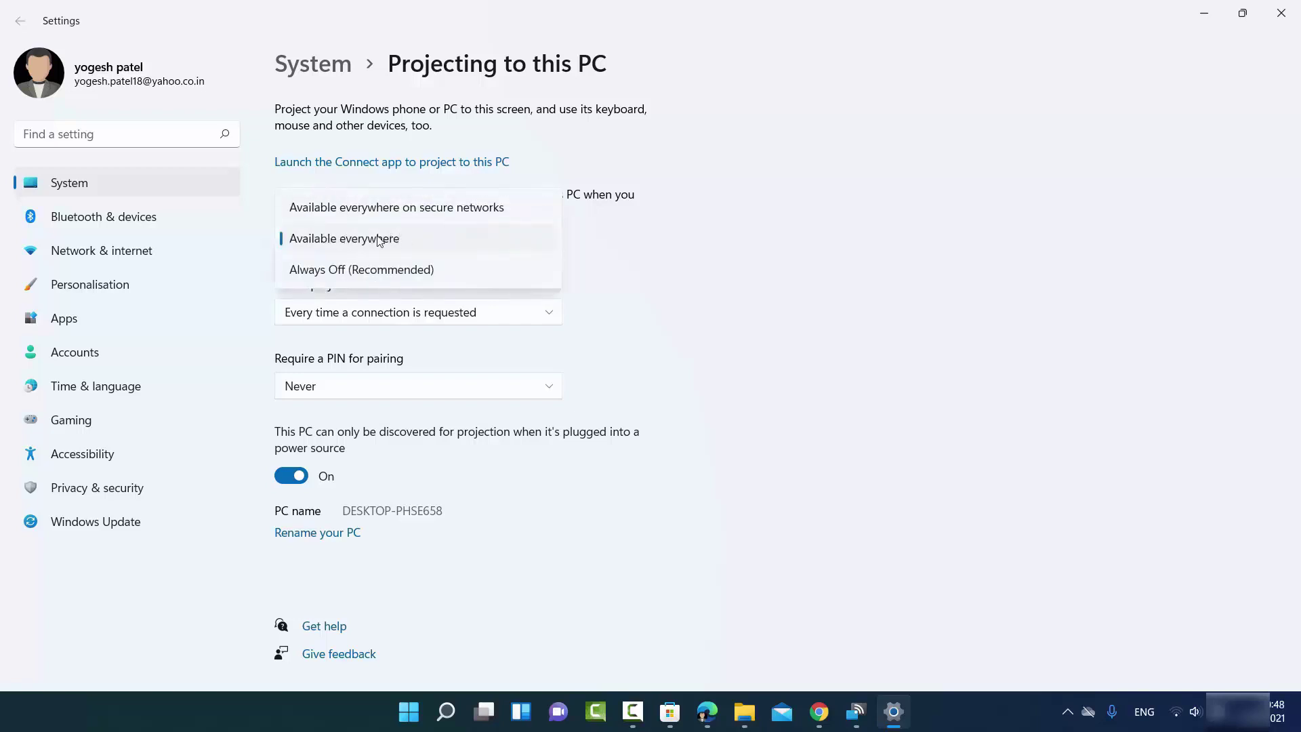
click(369, 242)
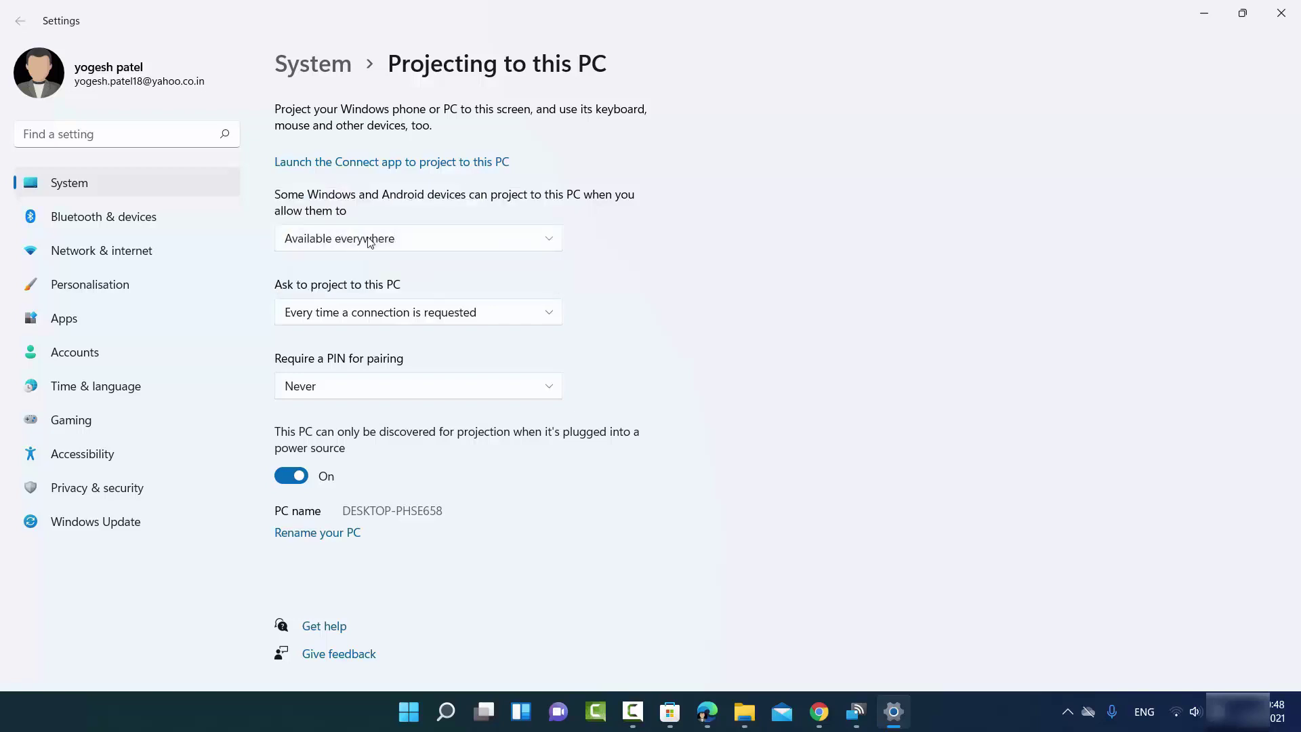
click(370, 241)
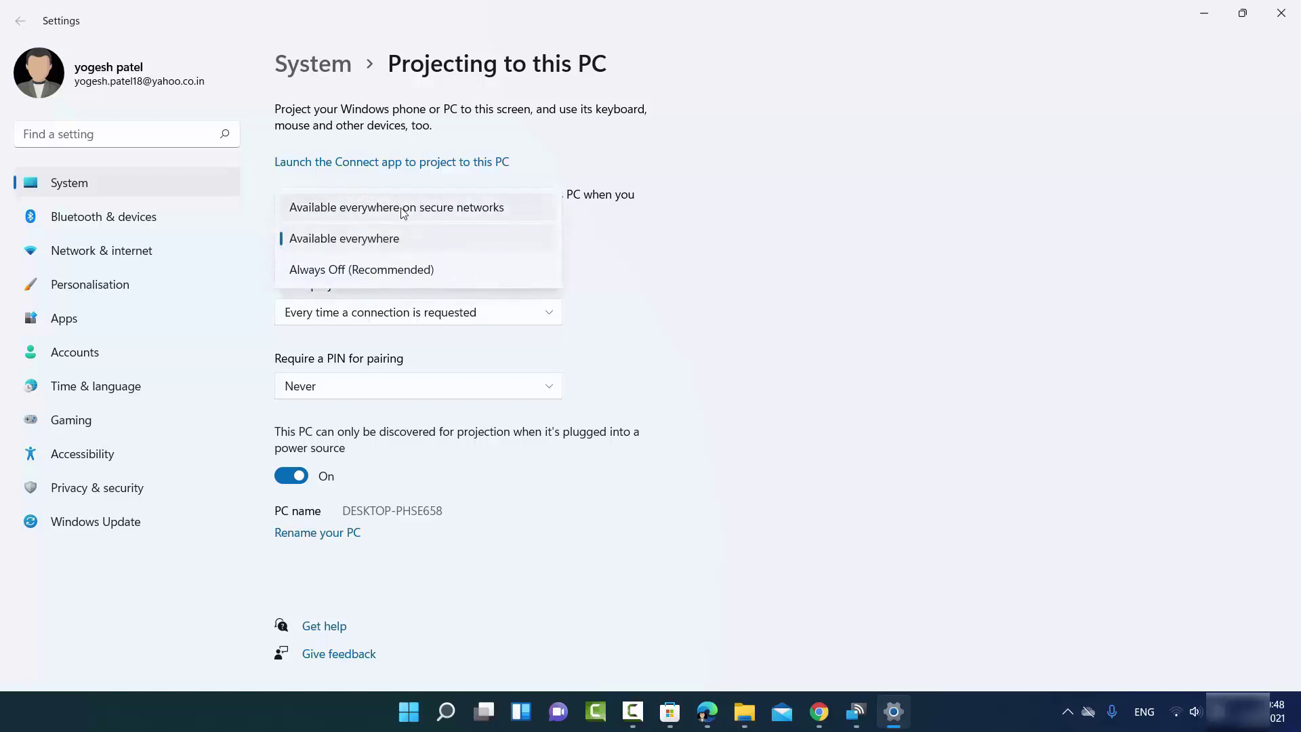
click(345, 243)
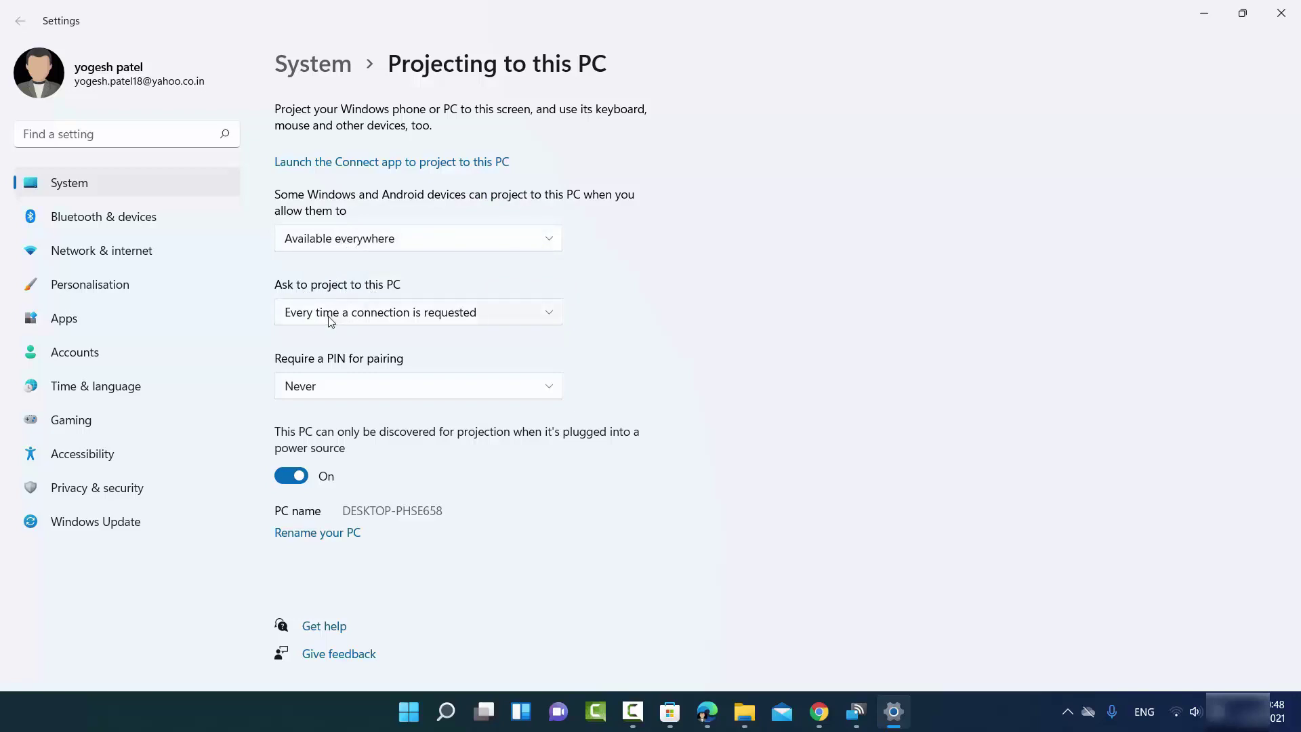
Set projection requests to ask every time a connection is requested, and keep the PIN requirement for pairing at Never.
click(351, 317)
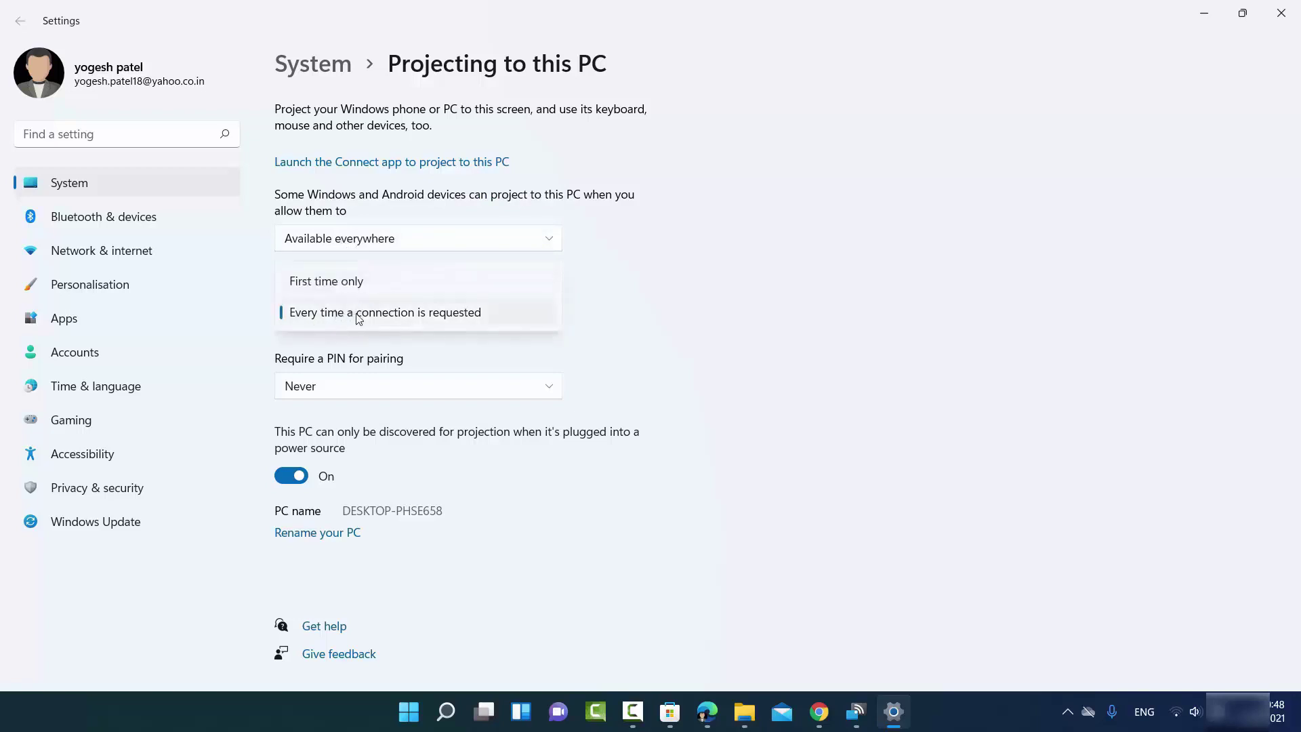
click(399, 317)
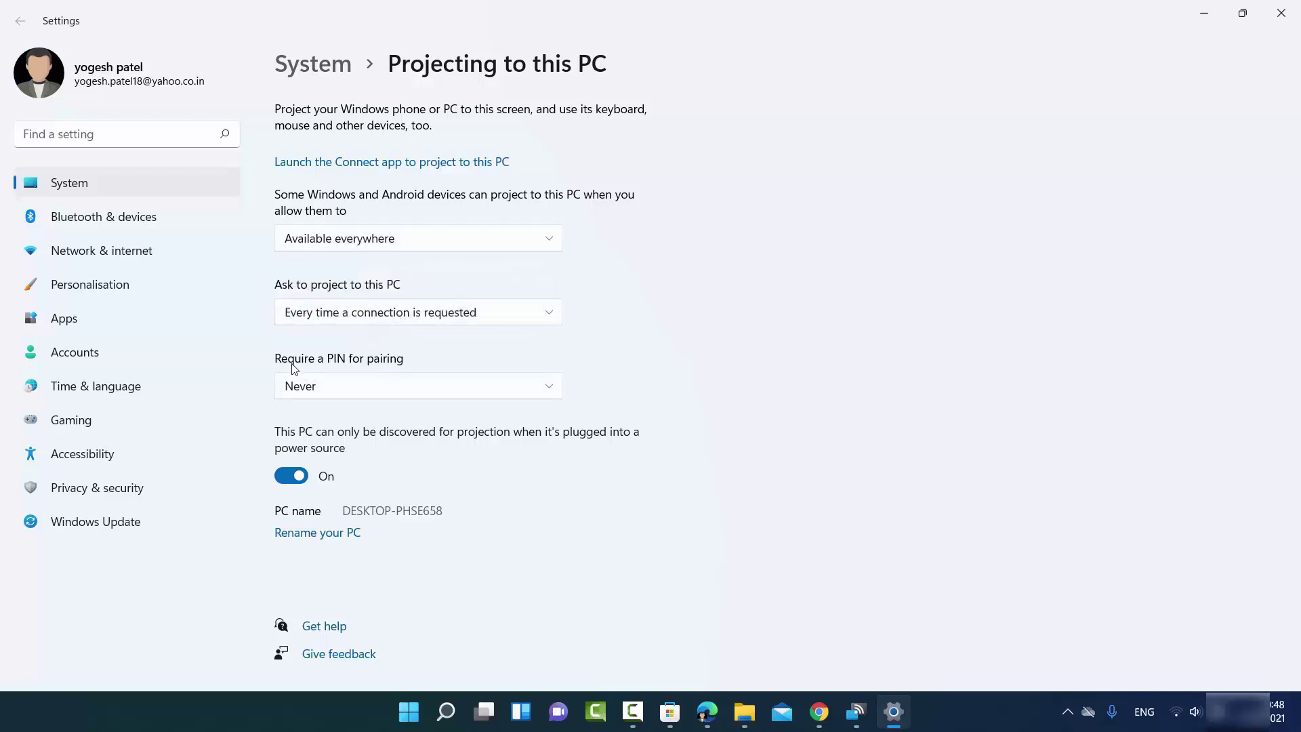
click(323, 385)
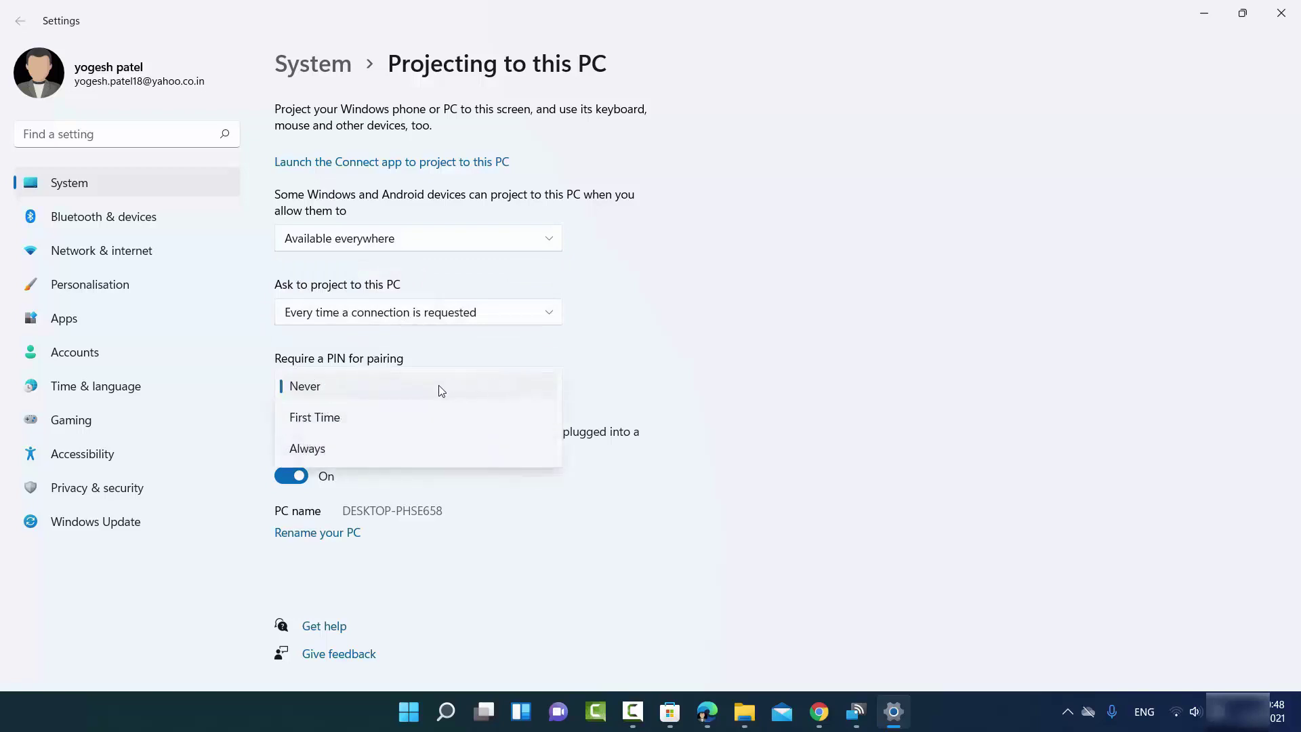
click(487, 351)
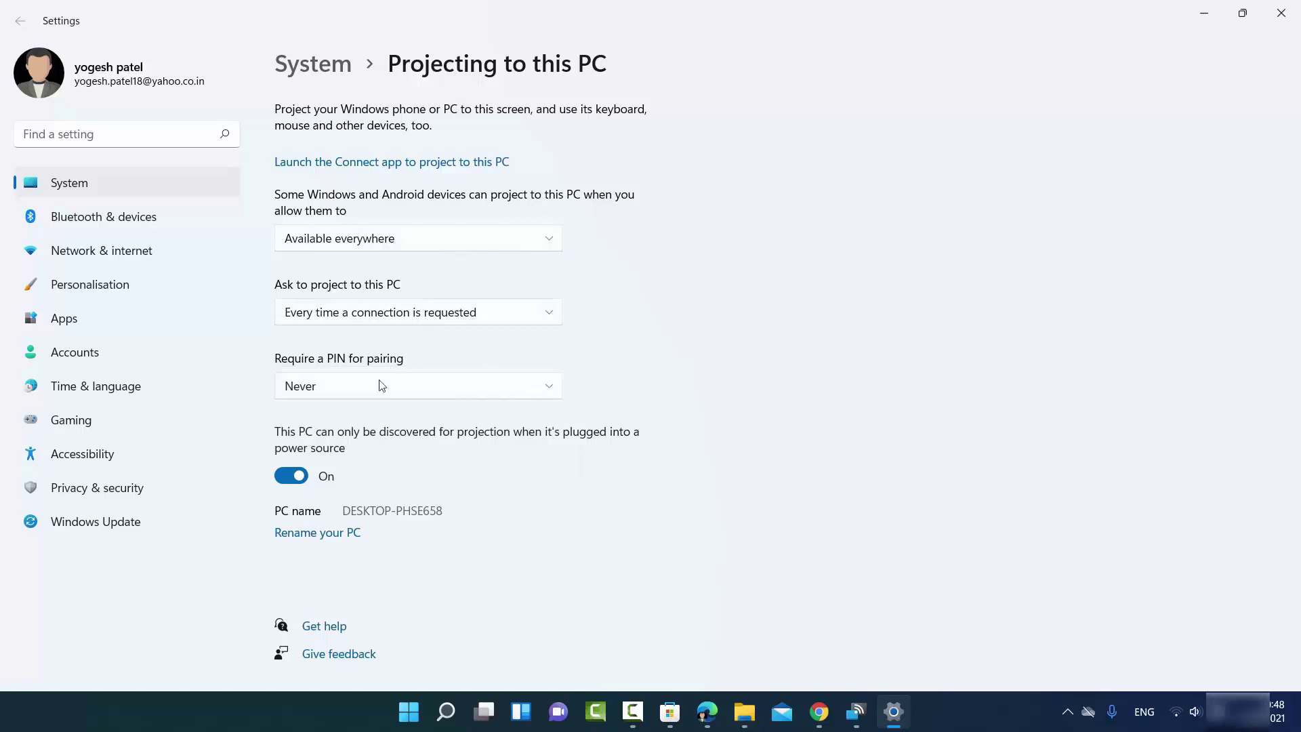
Try the Always Off (Recommended) option for devices projecting to this PC, and restore Available everywhere.
click(389, 240)
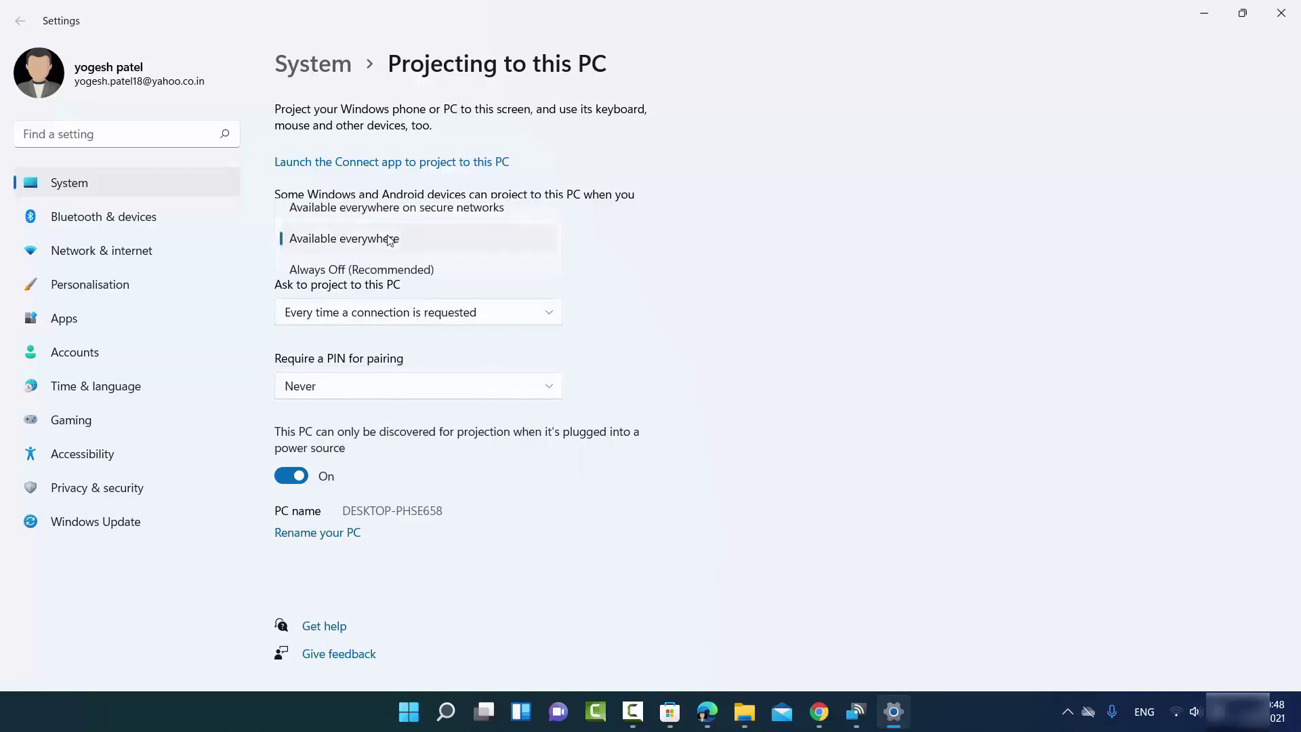
click(334, 271)
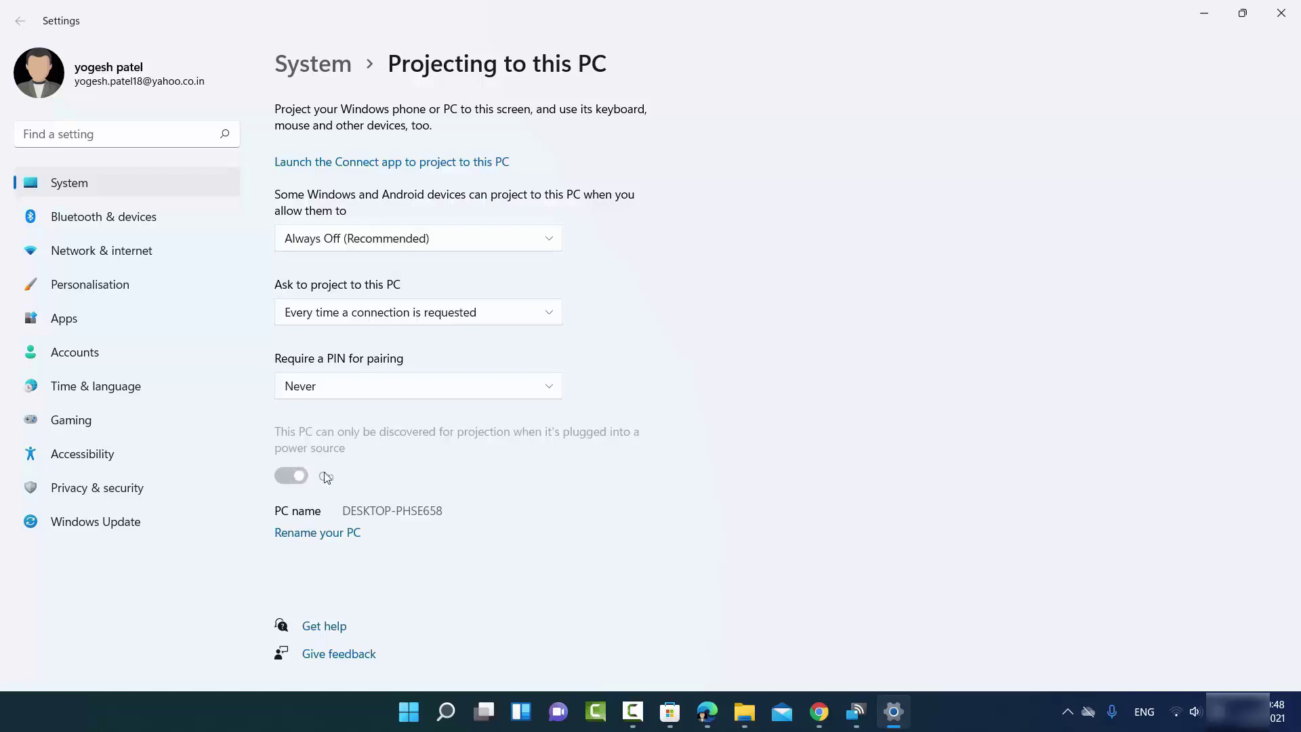
scroll(380, 251, down, 2)
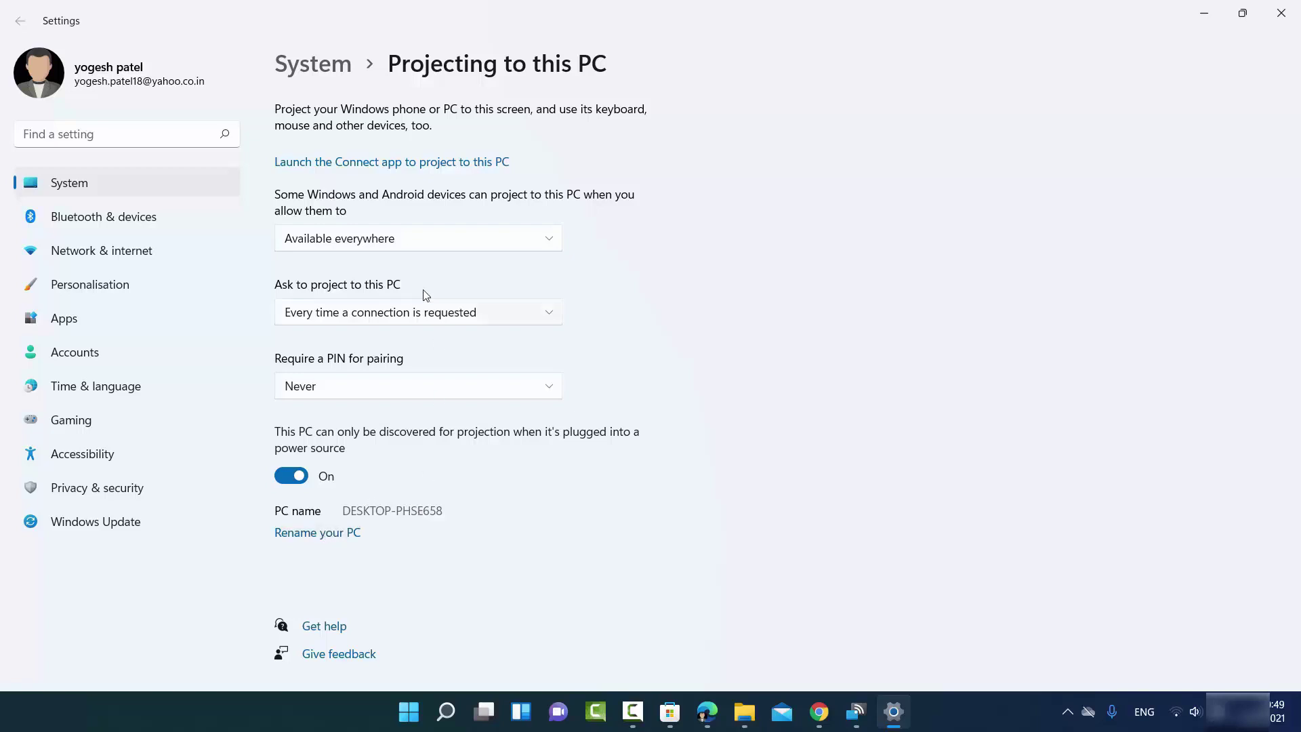
Minimize Settings and reposition the Connect app's window on the desktop.
click(1203, 14)
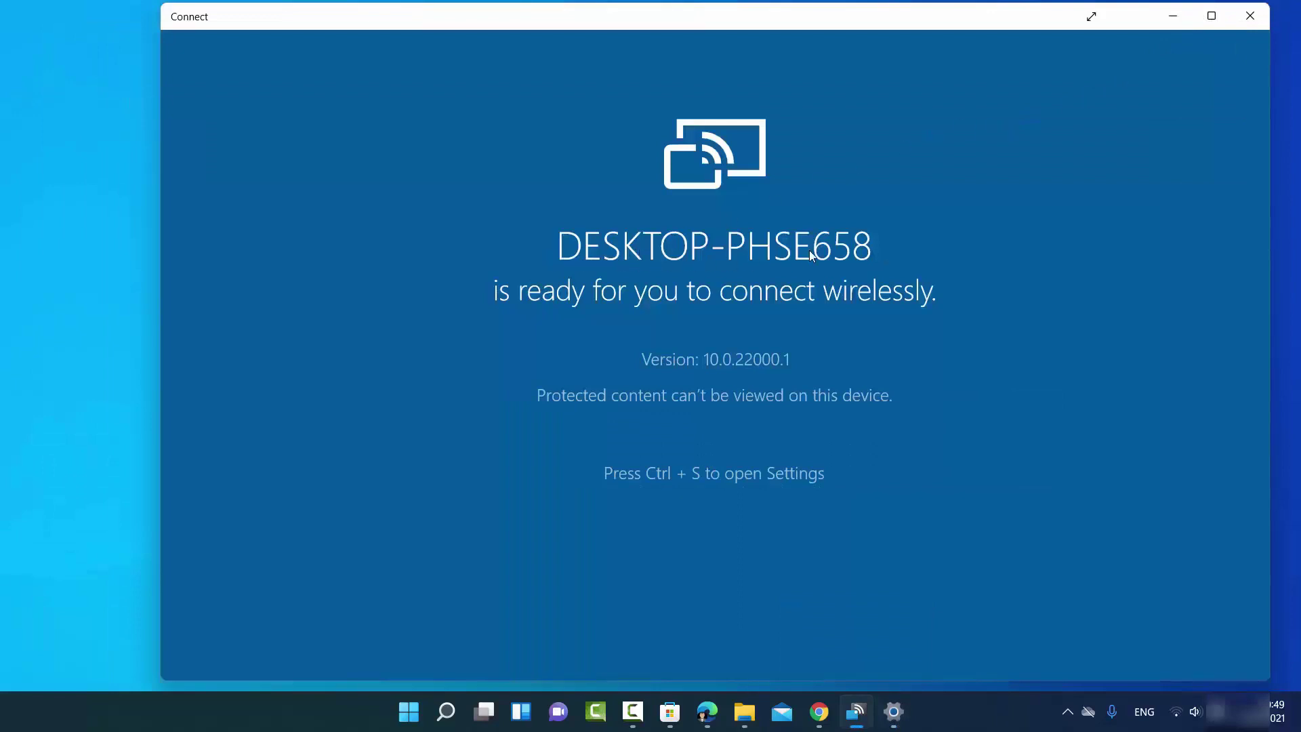
drag(691, 29, 667, 27)
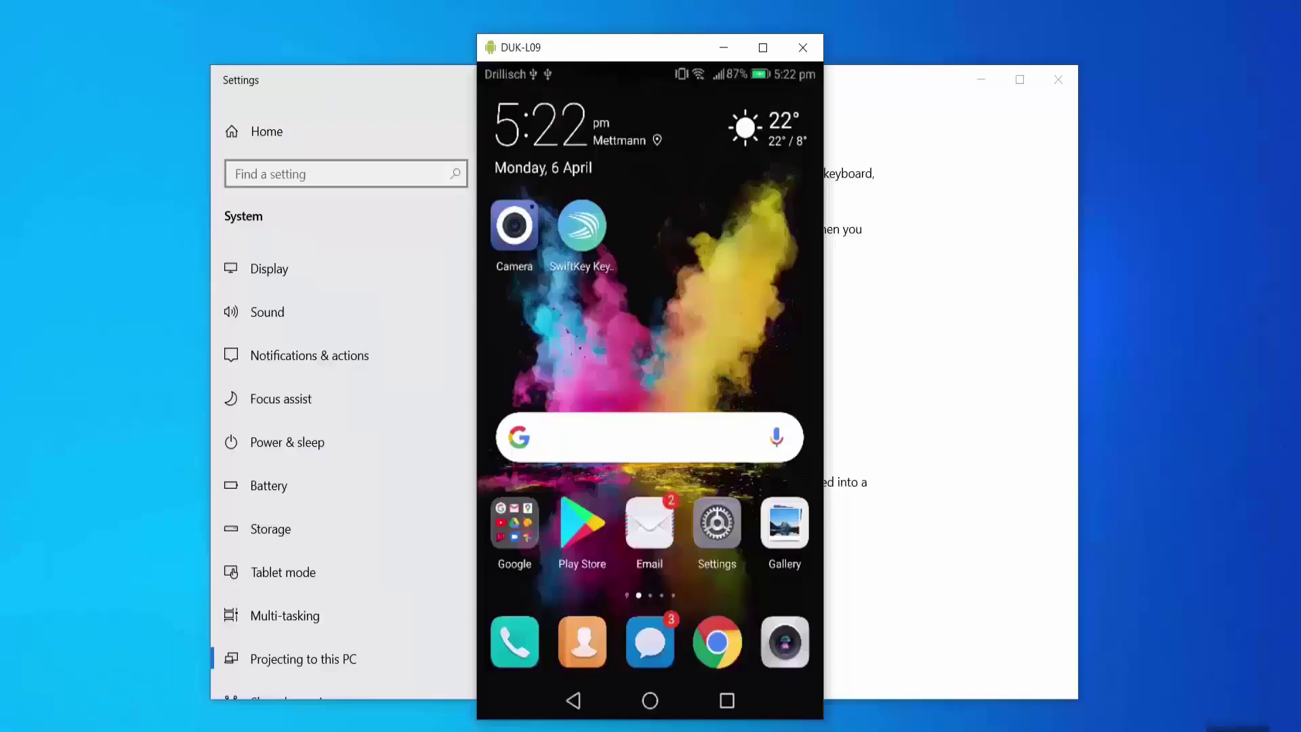
Expand the quick settings on the Android phone and start MirrorShare.
key(ctrl+n)
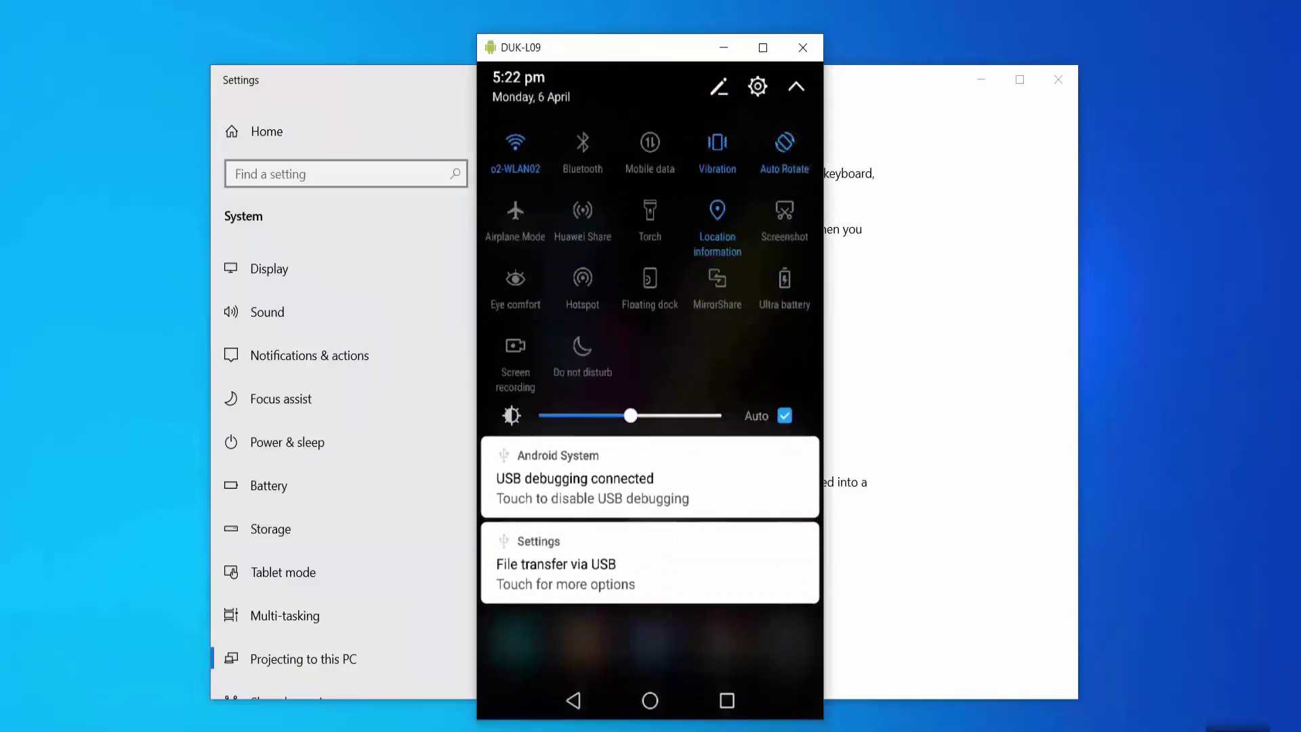
click(716, 285)
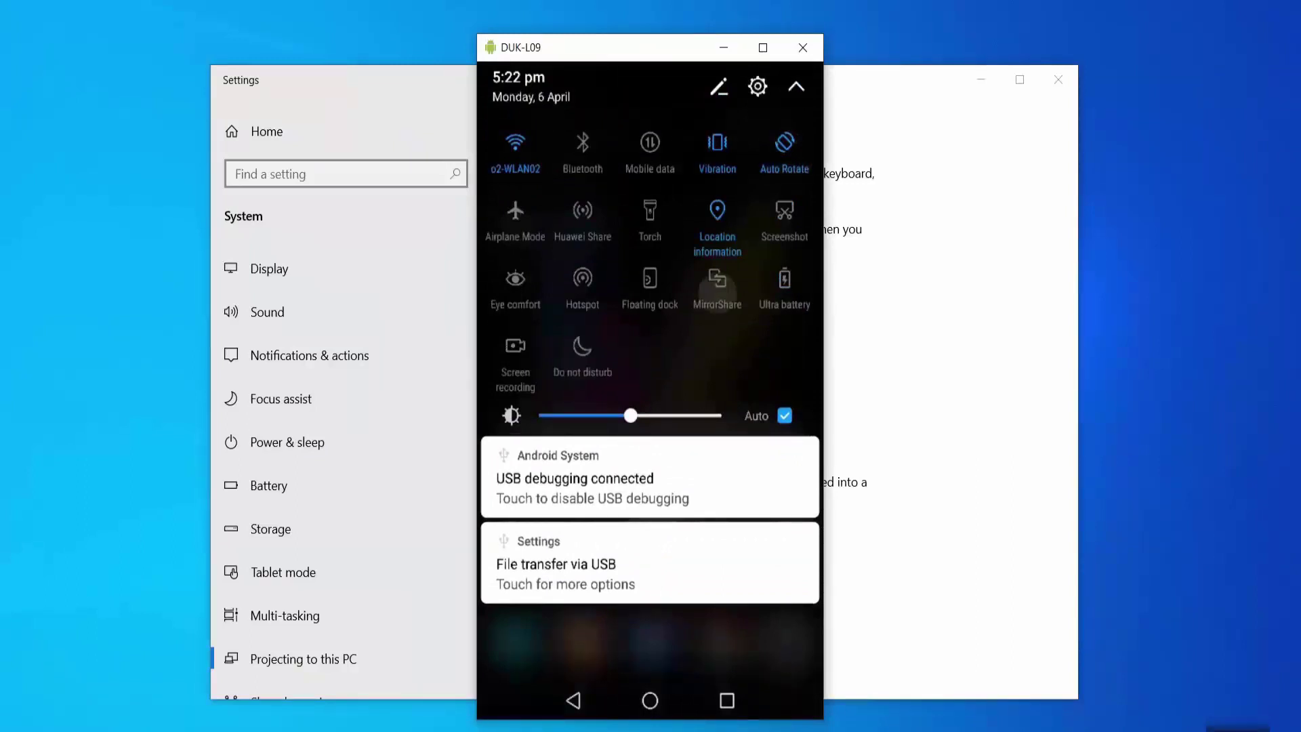
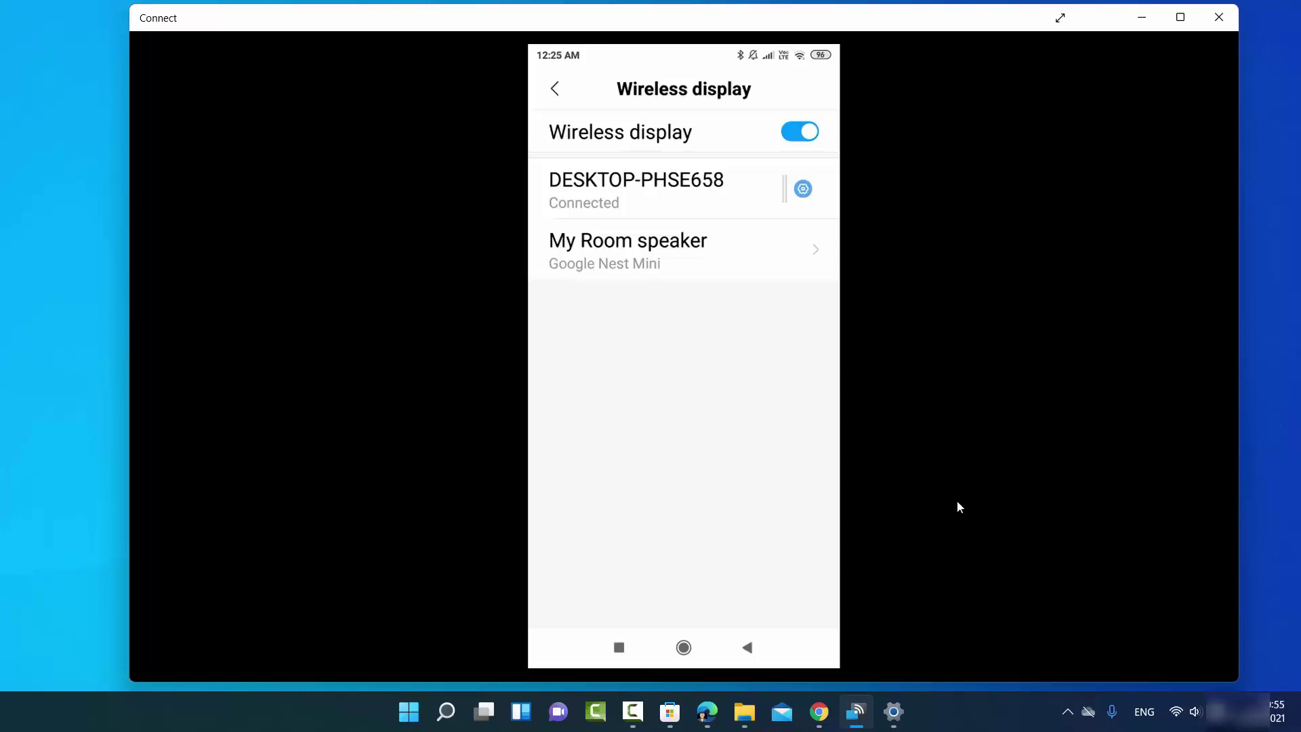
View the wireless display options of the connected PC on the mirrored phone, and dismiss them without changes.
click(823, 183)
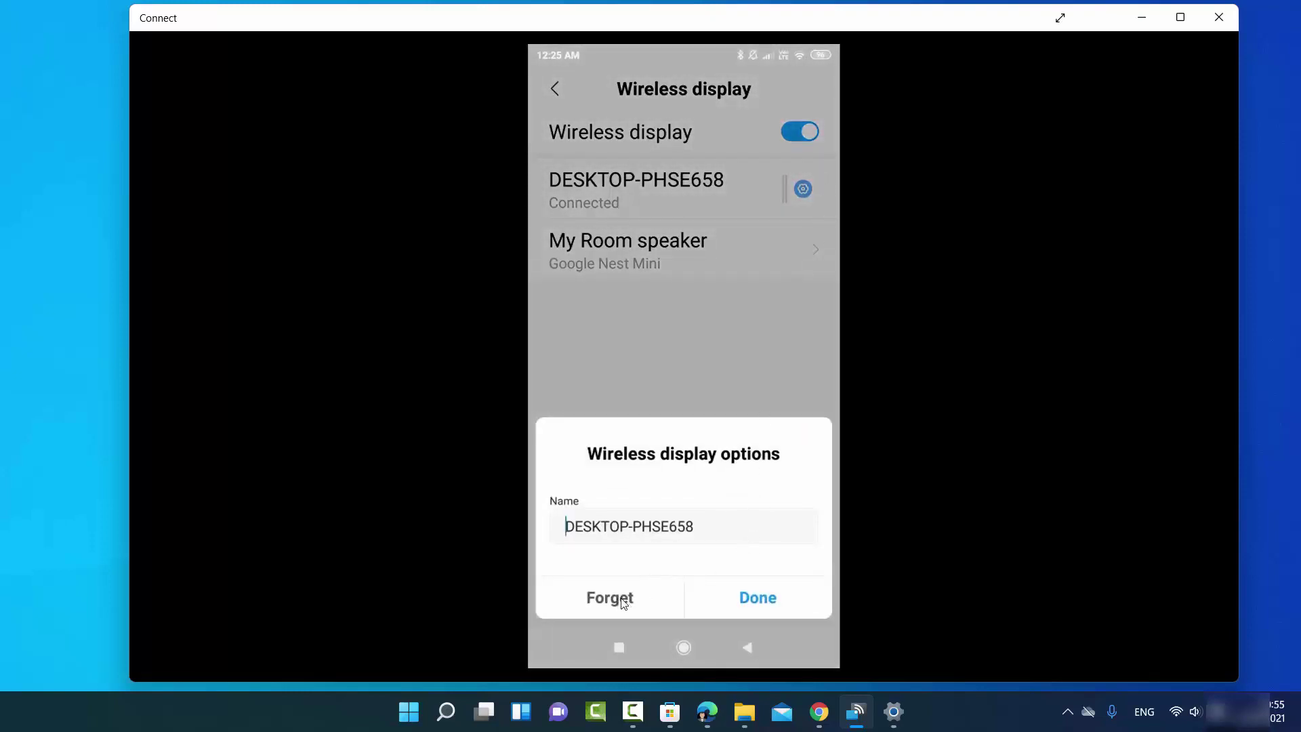
key(Escape)
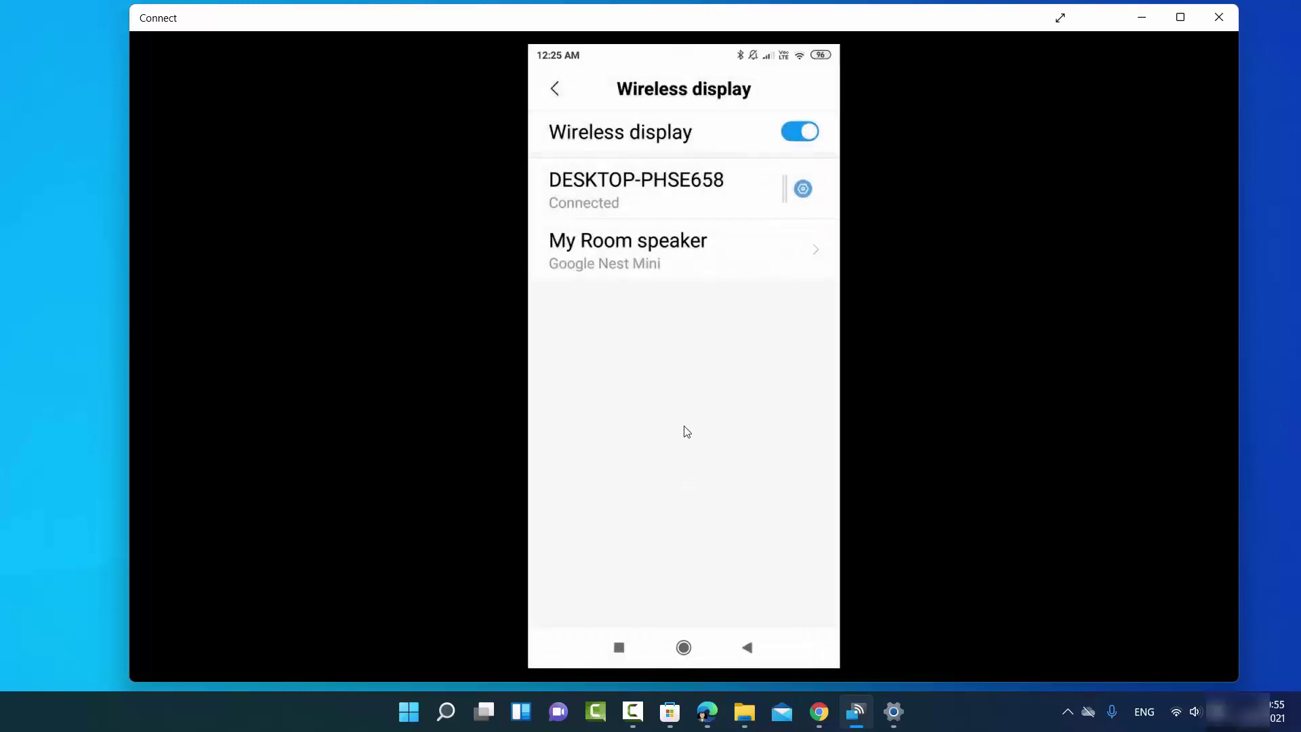